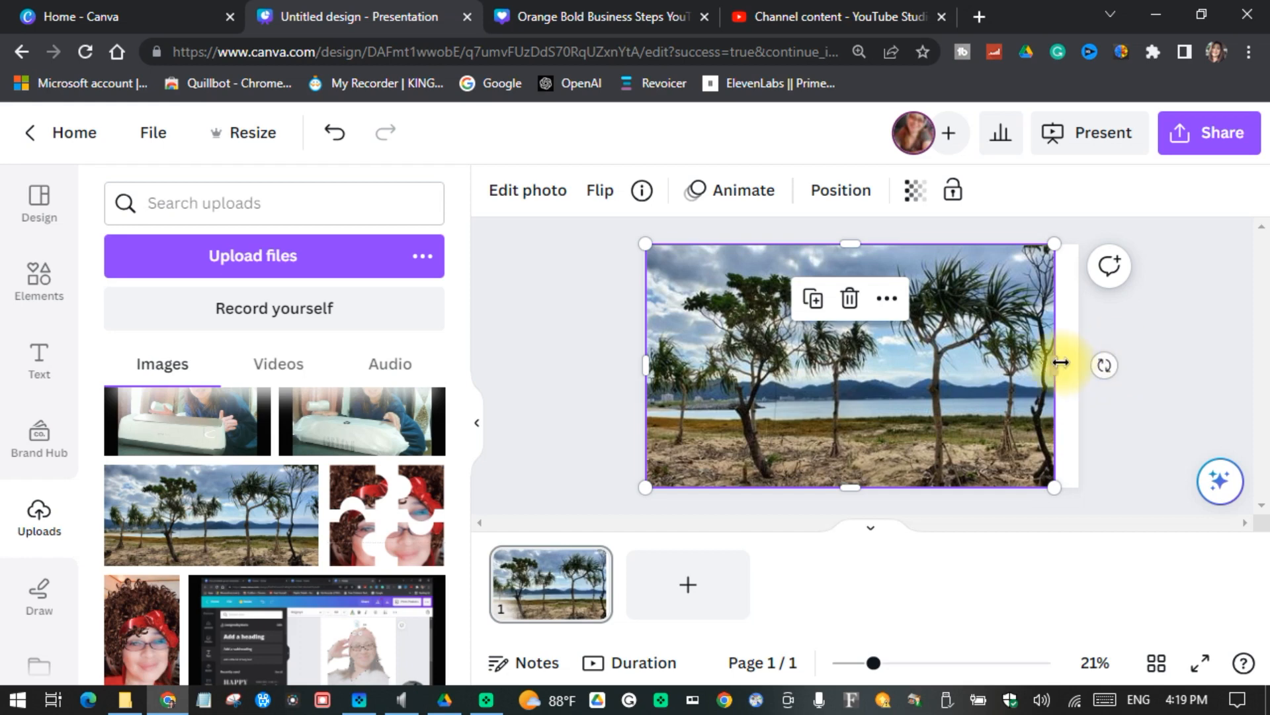
Step: Extend the beach photo to fill the whole page and start Magic Eraser on it with brush size 49
left_click_drag(1060, 366, 1078, 375)
left_click(1185, 298)
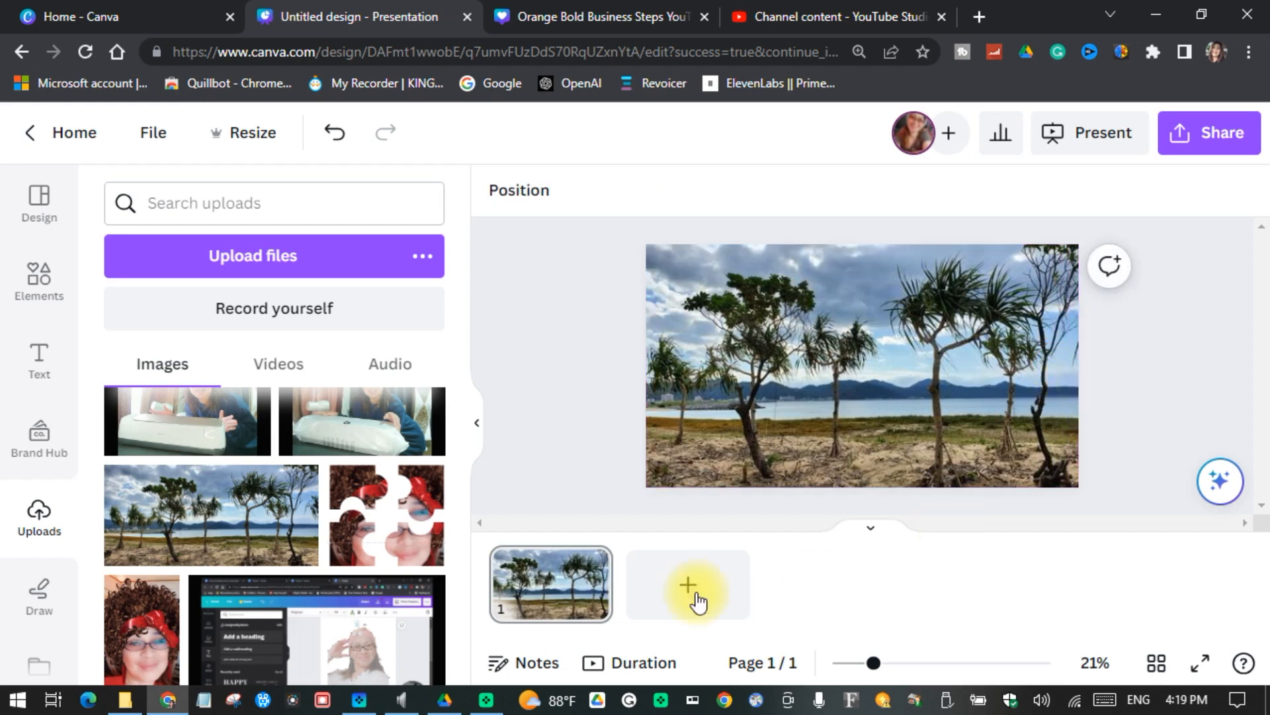
left_click(783, 398)
left_click(271, 380)
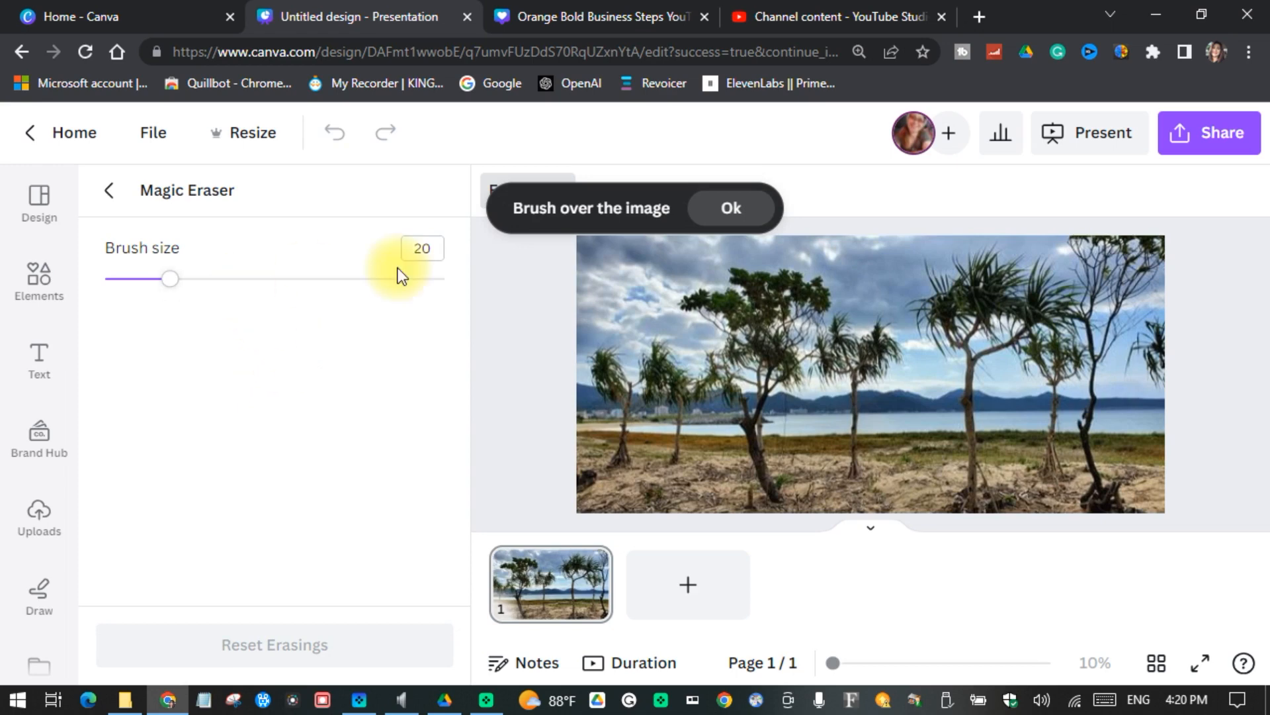
left_click(735, 225)
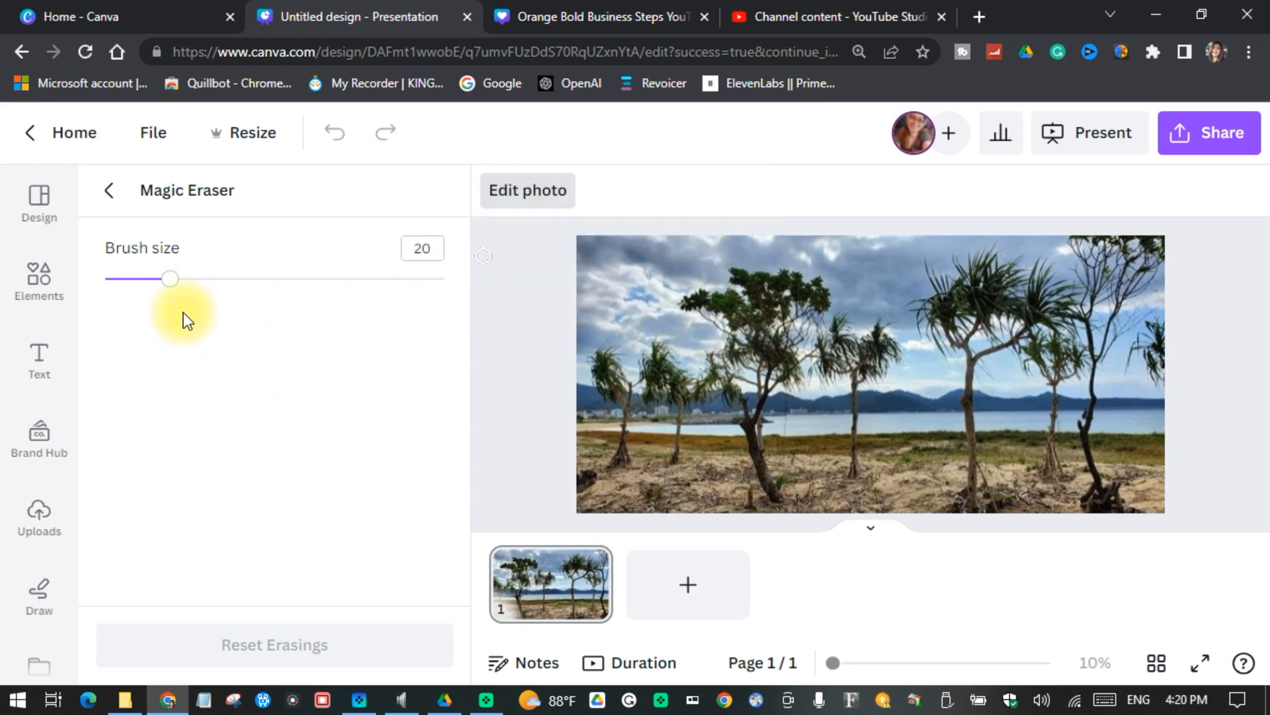
mouse_move(171, 287)
left_mouse_down()
mouse_move(339, 305)
mouse_move(156, 307)
mouse_move(258, 304)
mouse_move(271, 315)
left_mouse_up()
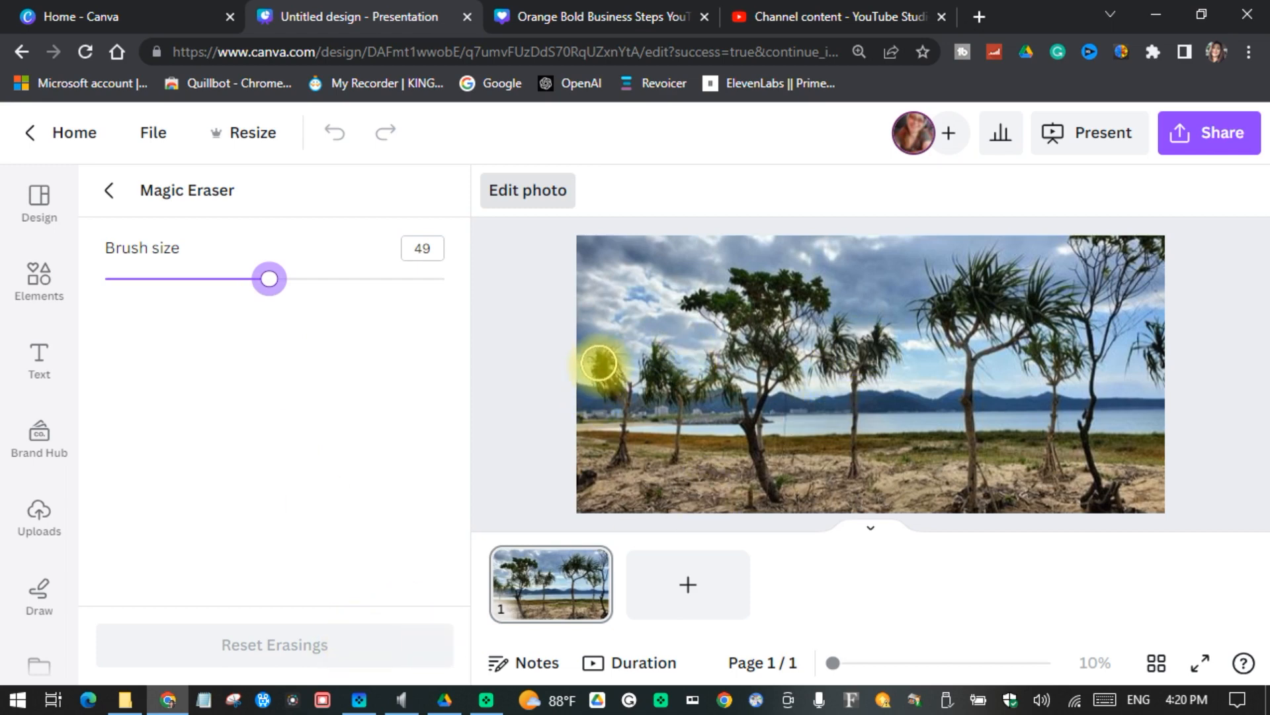
Step: Erase all the trees and the leftover branch fragments in the sky from the beach photo with Magic Eraser
mouse_move(600, 358)
left_mouse_down()
mouse_move(627, 396)
mouse_move(622, 461)
left_mouse_up()
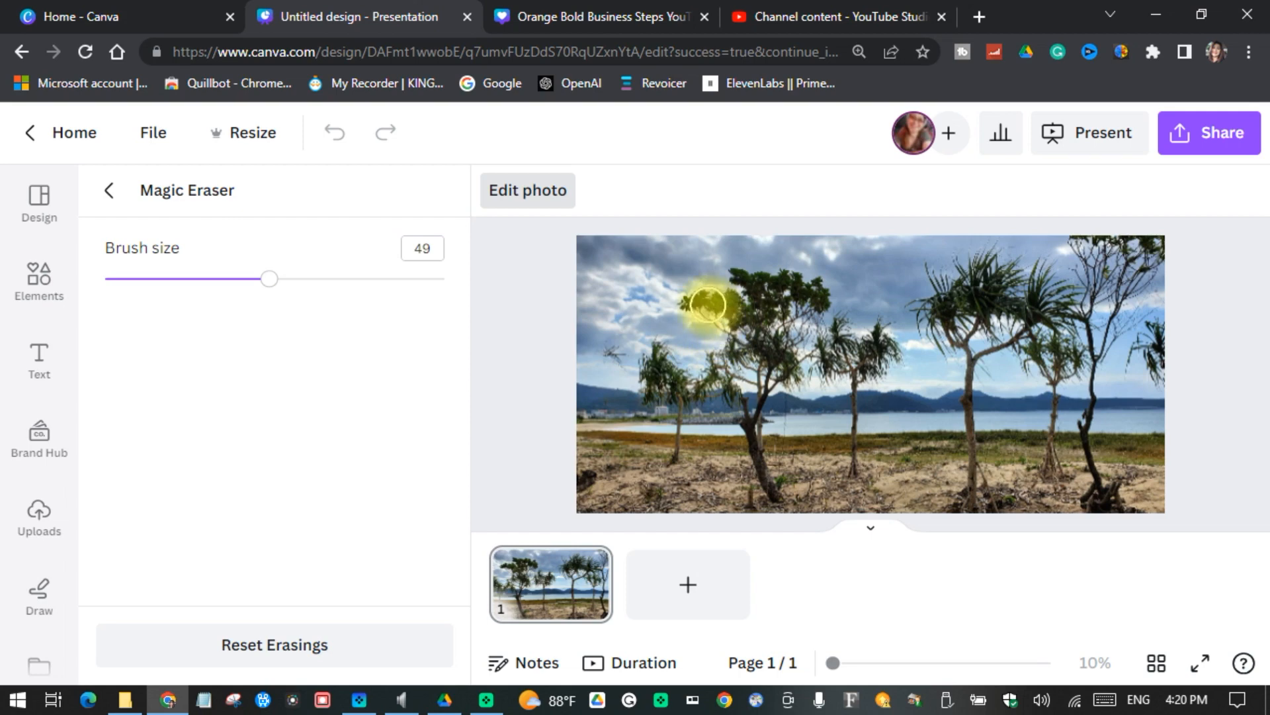
mouse_move(695, 302)
left_mouse_down()
mouse_move(743, 286)
mouse_move(775, 374)
mouse_move(774, 483)
mouse_move(729, 346)
mouse_move(731, 311)
mouse_move(773, 372)
mouse_move(850, 334)
mouse_move(864, 372)
mouse_move(853, 435)
mouse_move(787, 307)
mouse_move(696, 393)
mouse_move(650, 374)
mouse_move(671, 456)
left_mouse_up()
left_click_drag(731, 263, 749, 305)
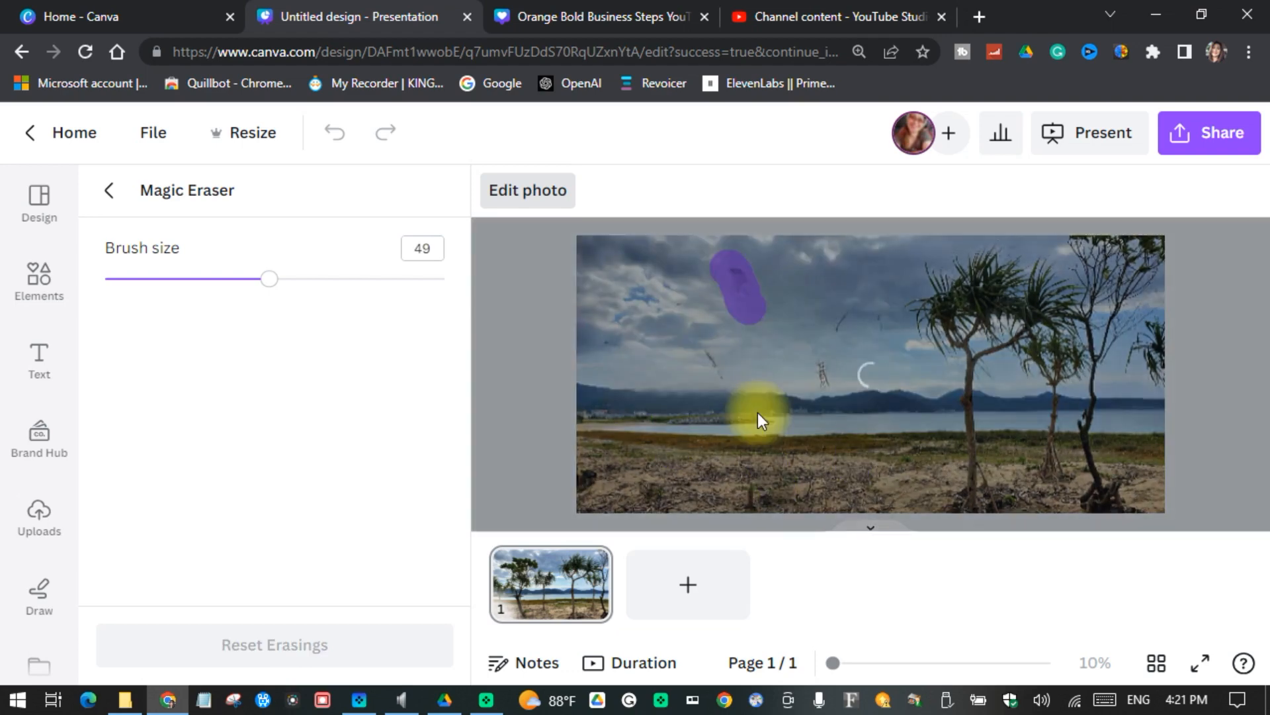
mouse_move(927, 297)
left_mouse_down()
mouse_move(1078, 306)
mouse_move(1149, 355)
mouse_move(1090, 277)
mouse_move(1046, 417)
mouse_move(990, 394)
mouse_move(1128, 504)
left_mouse_up()
left_click_drag(1016, 278, 1043, 283)
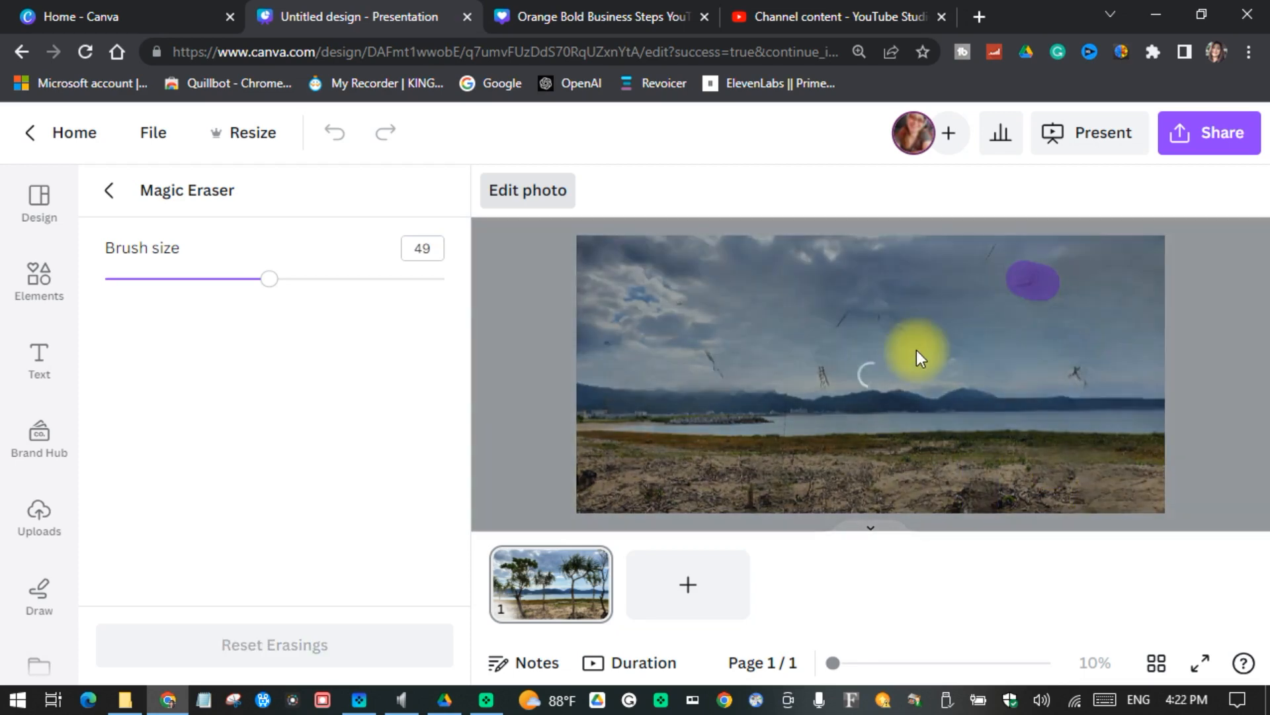
left_click_drag(807, 308, 913, 327)
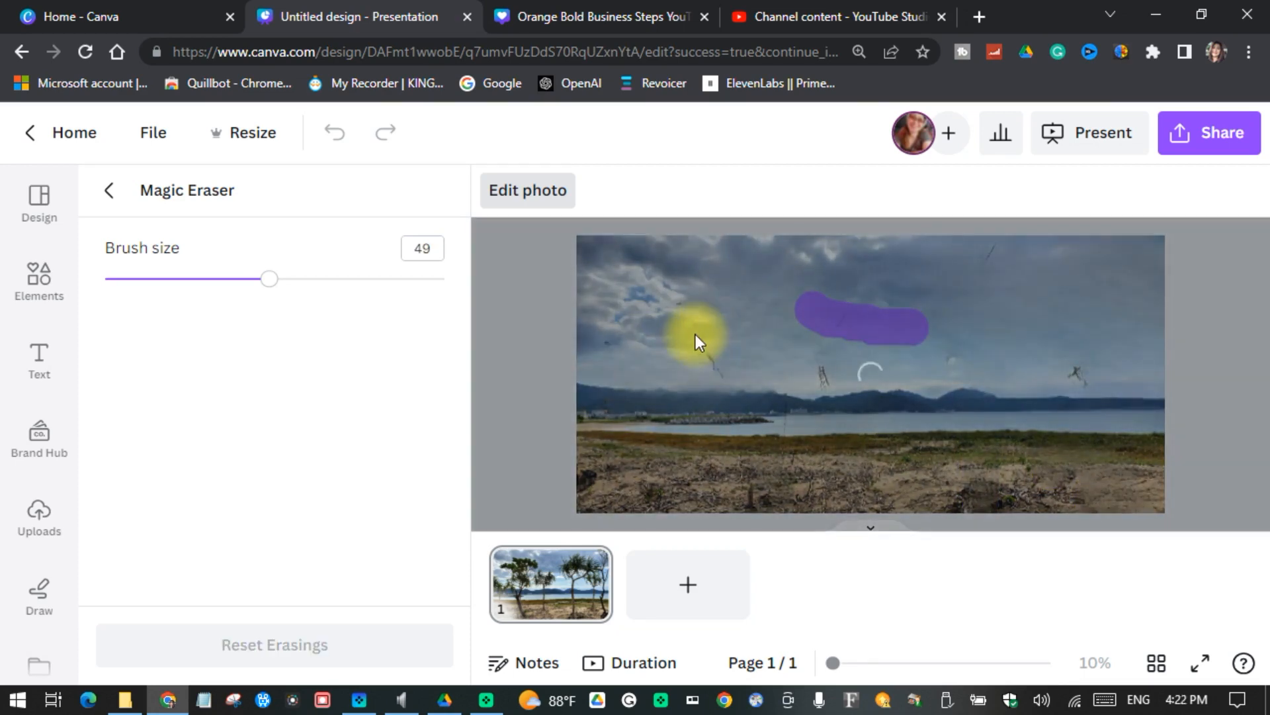
left_click_drag(696, 338, 733, 387)
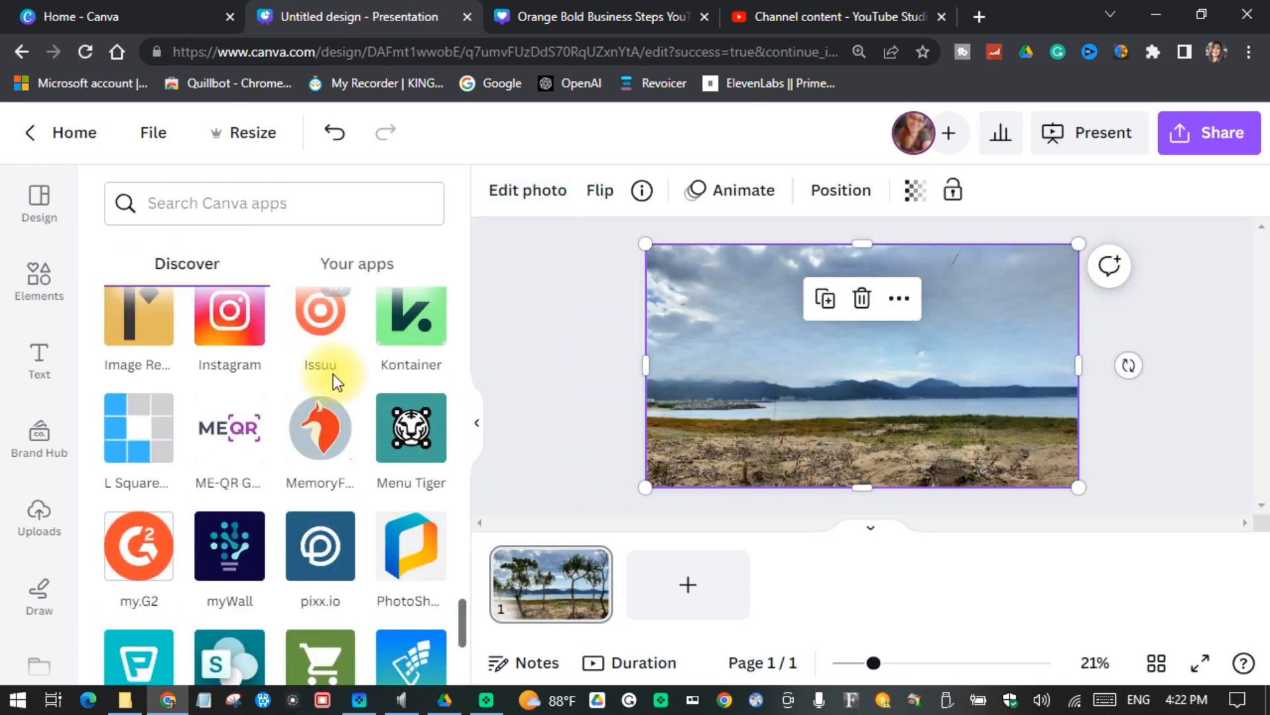
Step: Add a second page and place the uploaded portrait with curly hair and red headband on it
left_click(685, 588)
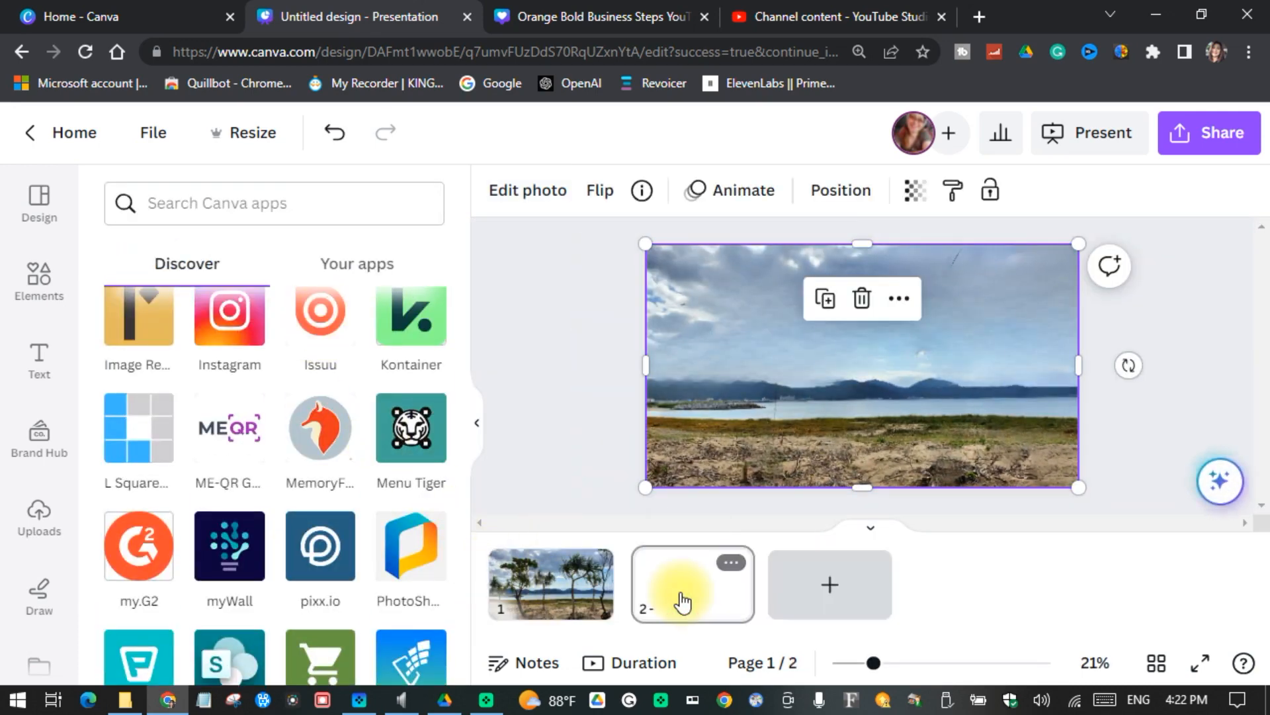
left_click(39, 513)
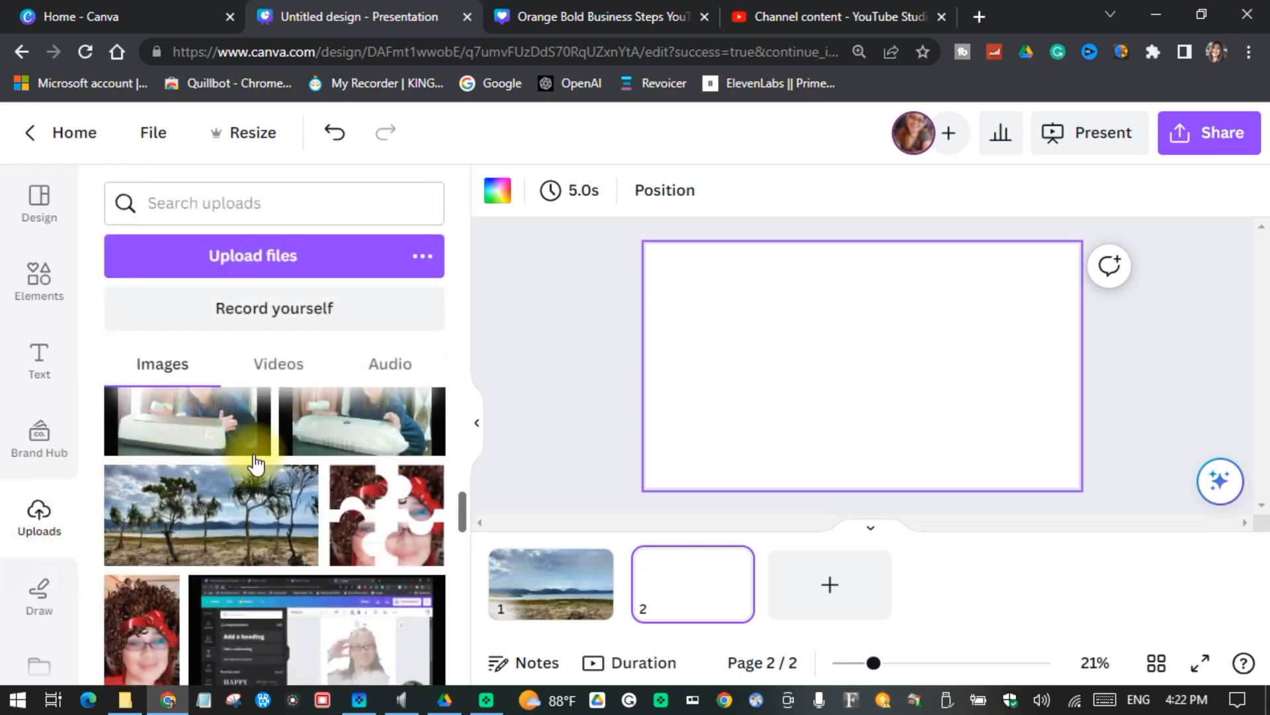
scroll(262, 458, "down", 1)
scroll(262, 458, "down", 1)
left_click(141, 443)
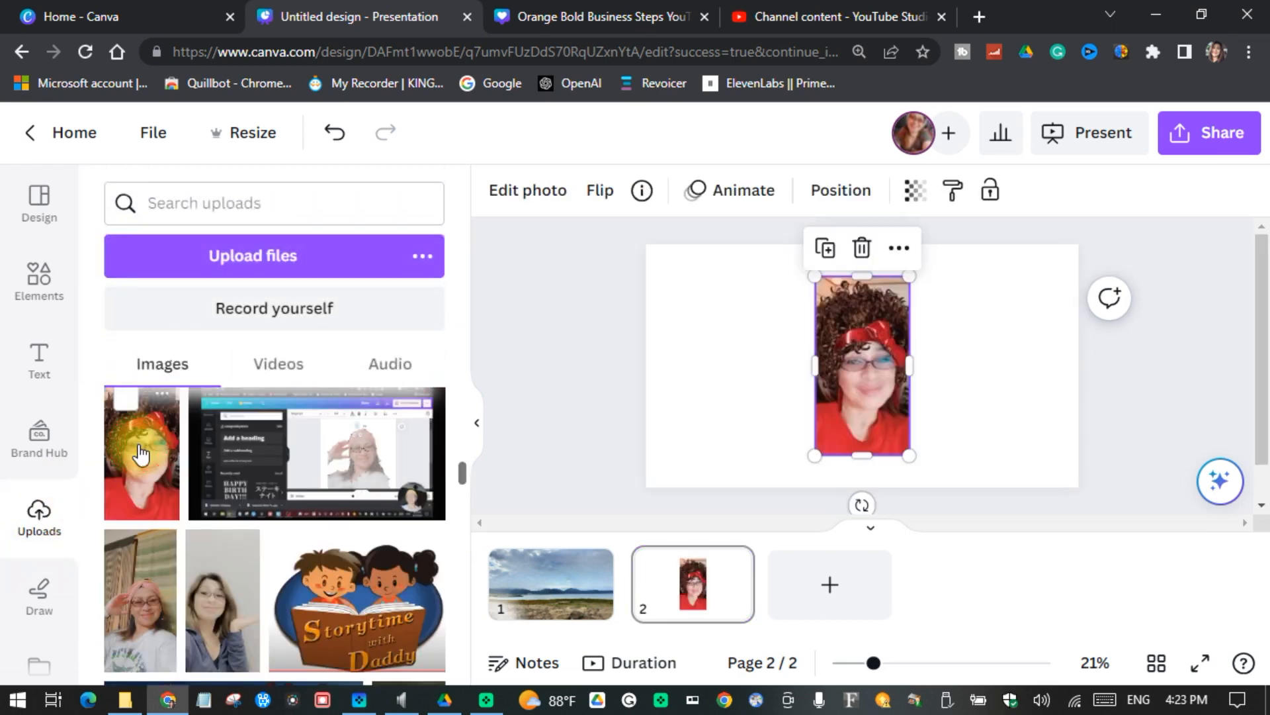
Step: Enlarge the portrait to about the full page height and move it to the right of the page's centre
left_click_drag(814, 457, 792, 486)
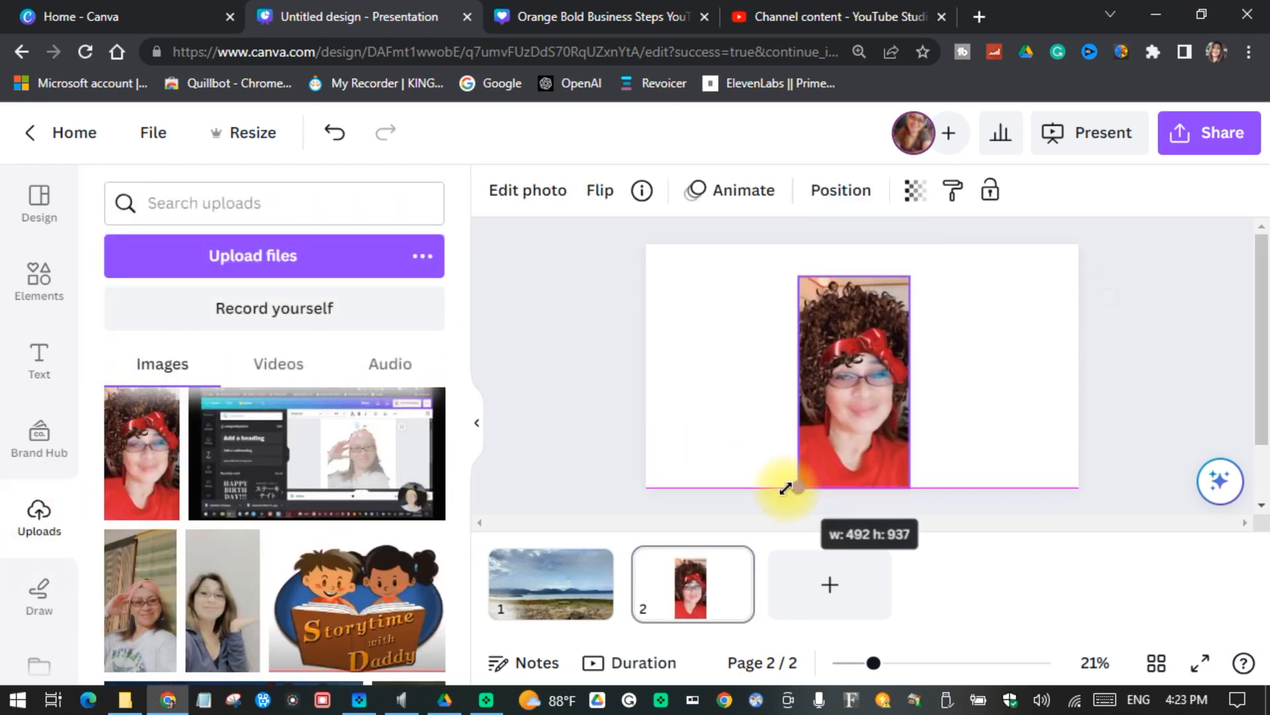
left_click_drag(914, 279, 926, 244)
left_click_drag(879, 406, 958, 406)
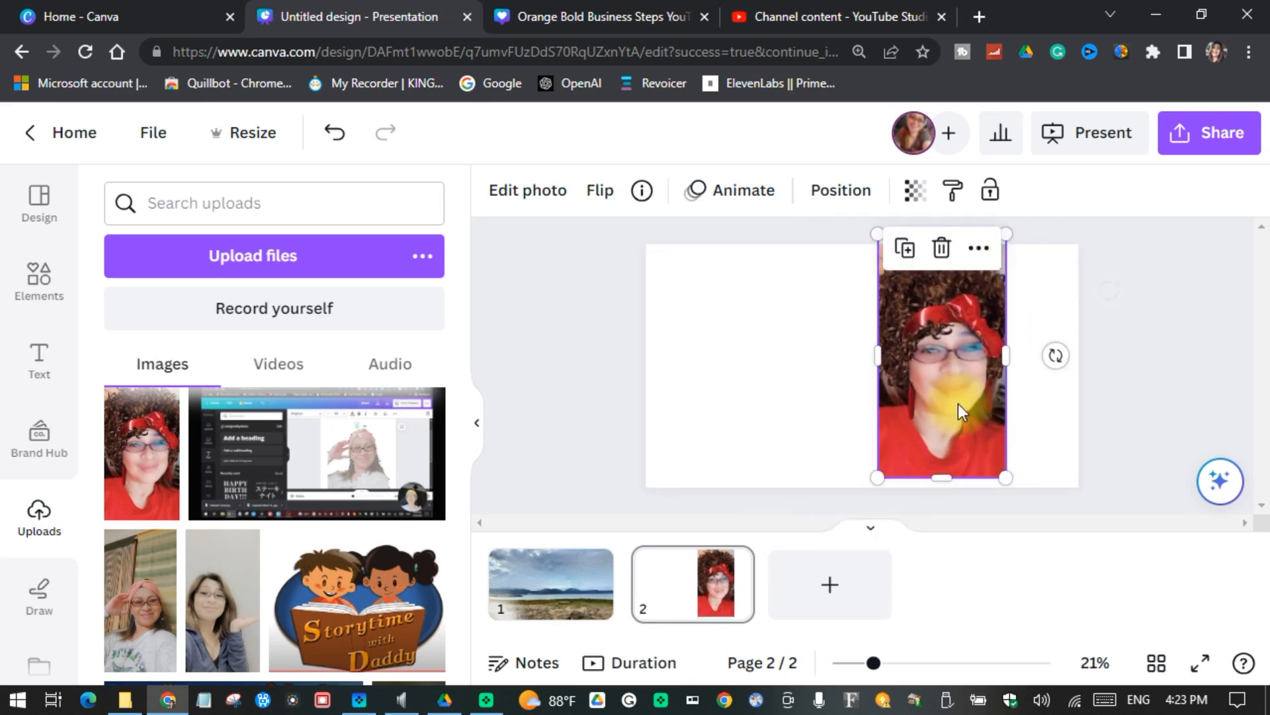
Step: Place a second copy of the red-headband portrait beside the first one and enlarge it to the full page height
left_click(137, 470)
left_click_drag(851, 391, 776, 404)
left_click_drag(735, 284, 710, 245)
mouse_move(831, 476)
left_mouse_down()
mouse_move(829, 462)
mouse_move(842, 488)
left_mouse_up()
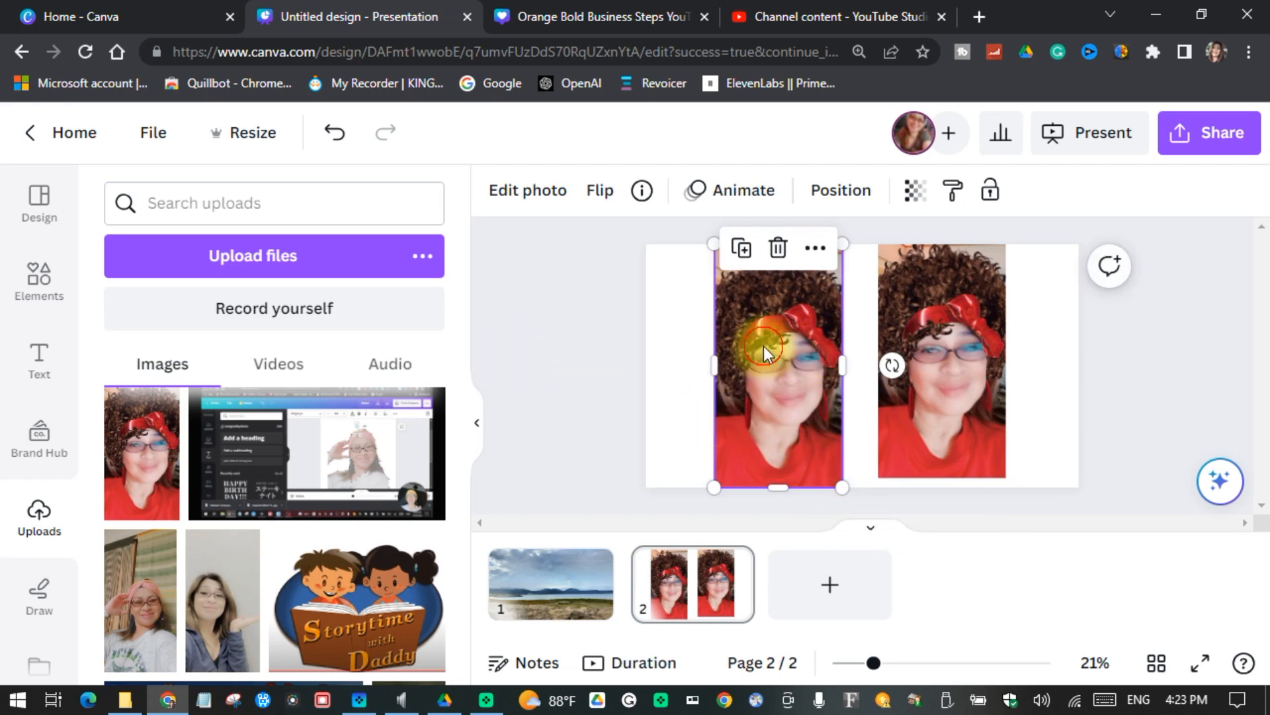
Step: Use Magic Edit with brush size 36 to mark the hair and headband in the left portrait, and continue to the description stage
left_click(501, 193)
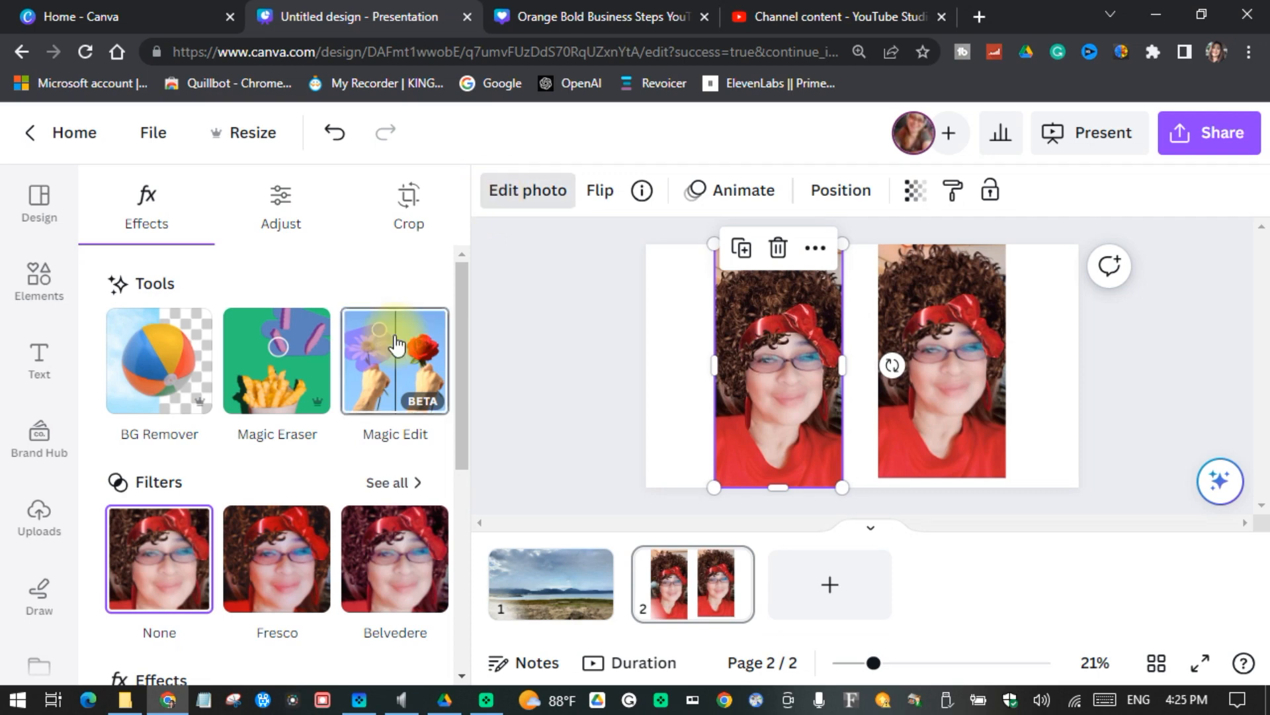
left_click(406, 345)
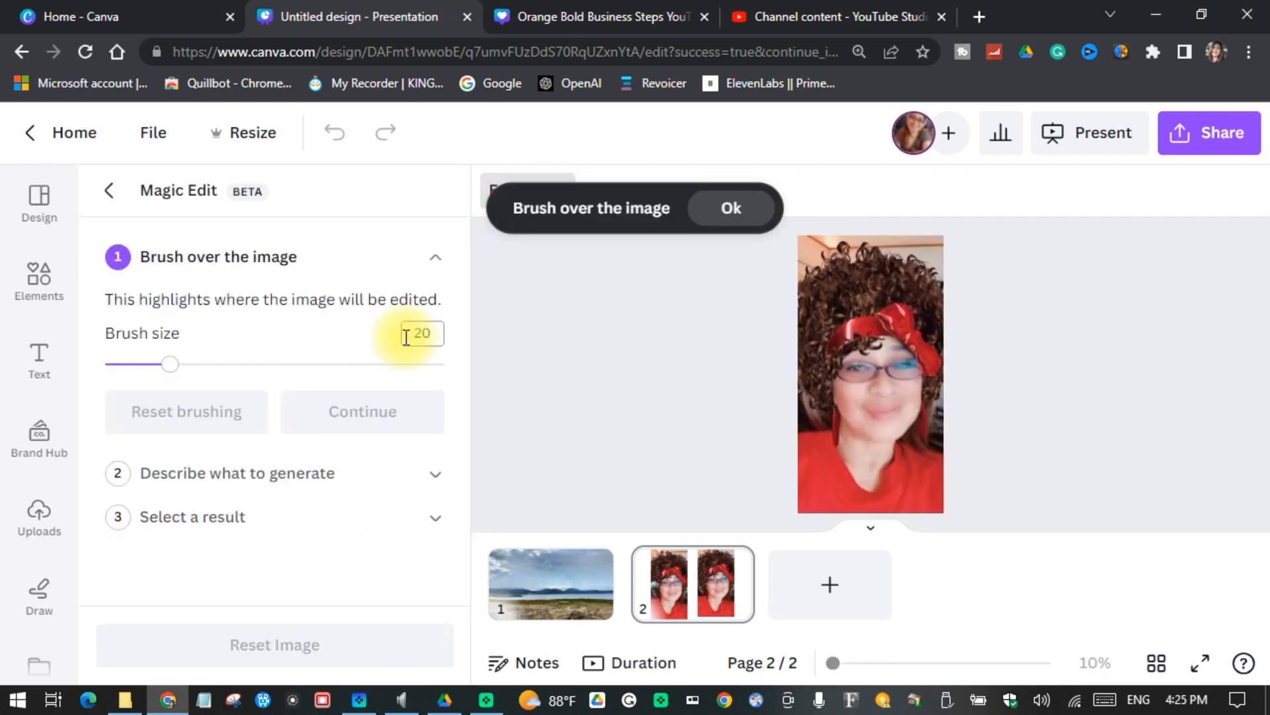
left_click(739, 210)
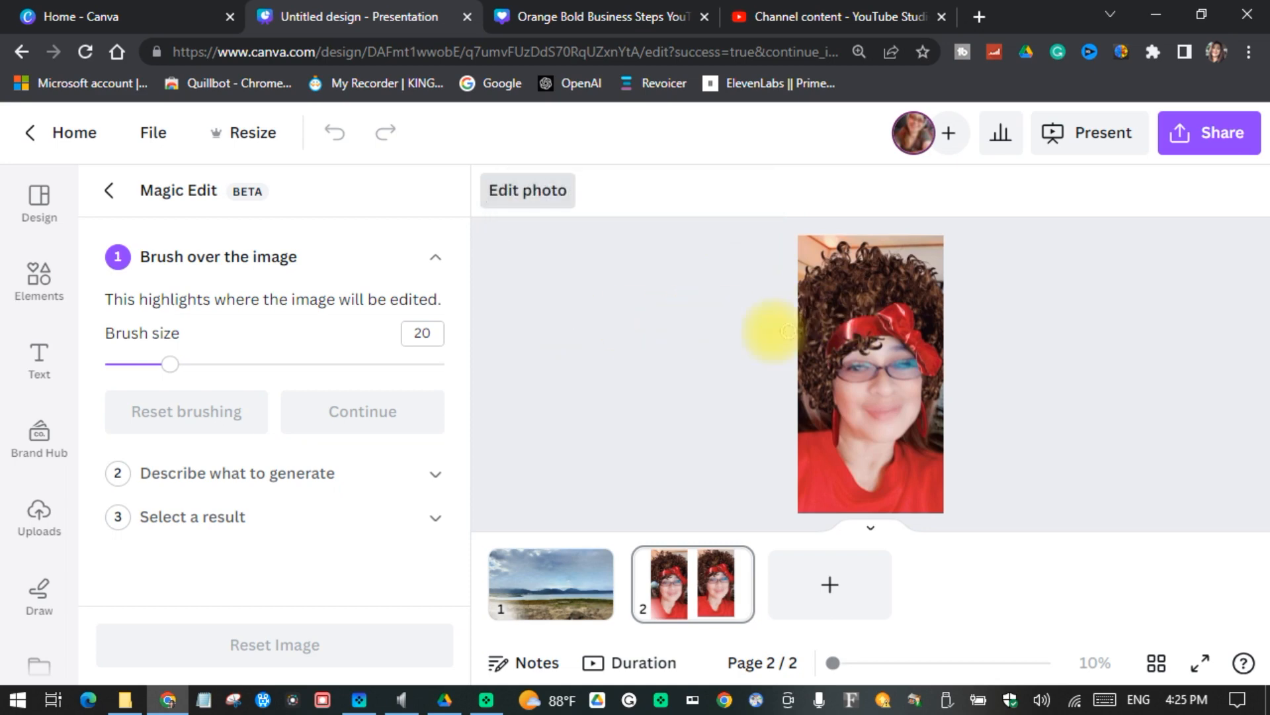
mouse_move(171, 364)
left_mouse_down()
mouse_move(198, 364)
mouse_move(227, 387)
left_mouse_up()
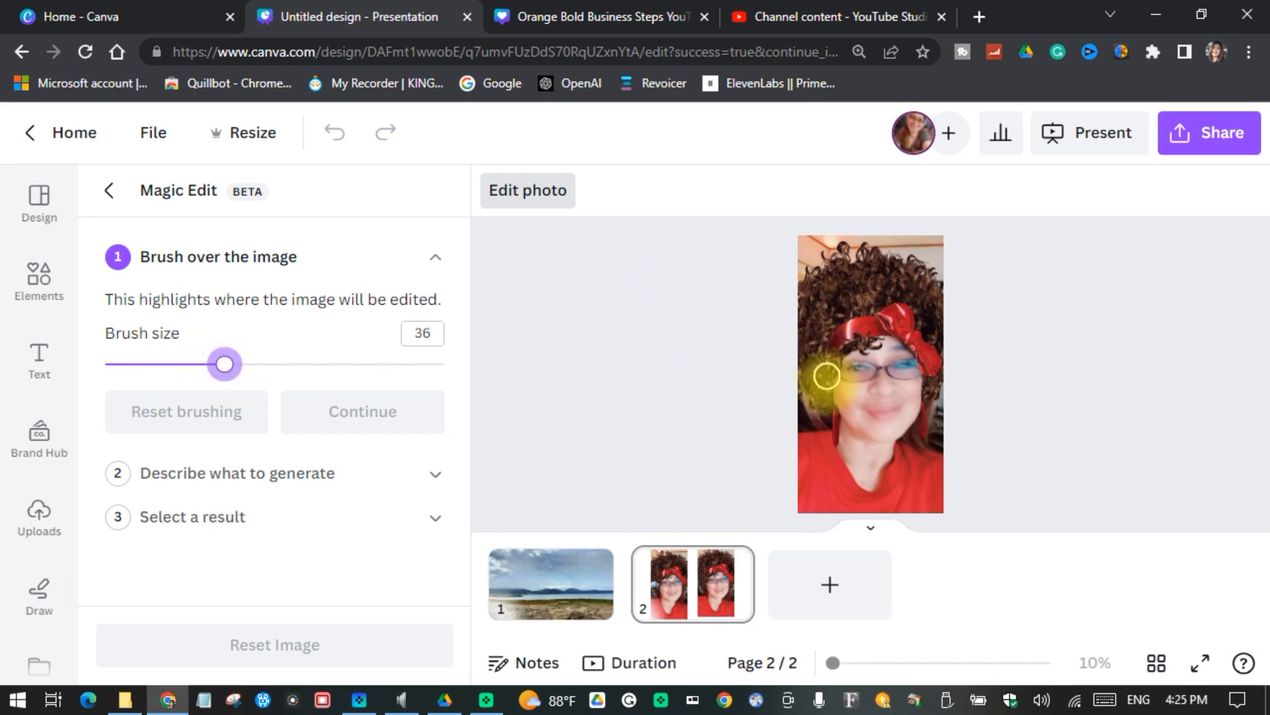
mouse_move(823, 405)
left_mouse_down()
mouse_move(831, 355)
mouse_move(870, 343)
mouse_move(886, 316)
mouse_move(919, 326)
mouse_move(934, 360)
mouse_move(926, 338)
mouse_move(907, 332)
mouse_move(944, 377)
left_mouse_up()
mouse_move(928, 305)
left_mouse_down()
mouse_move(841, 314)
mouse_move(894, 303)
mouse_move(903, 267)
mouse_move(842, 254)
mouse_move(813, 276)
mouse_move(807, 400)
mouse_move(823, 309)
mouse_move(908, 267)
mouse_move(831, 266)
left_mouse_up()
left_click(365, 416)
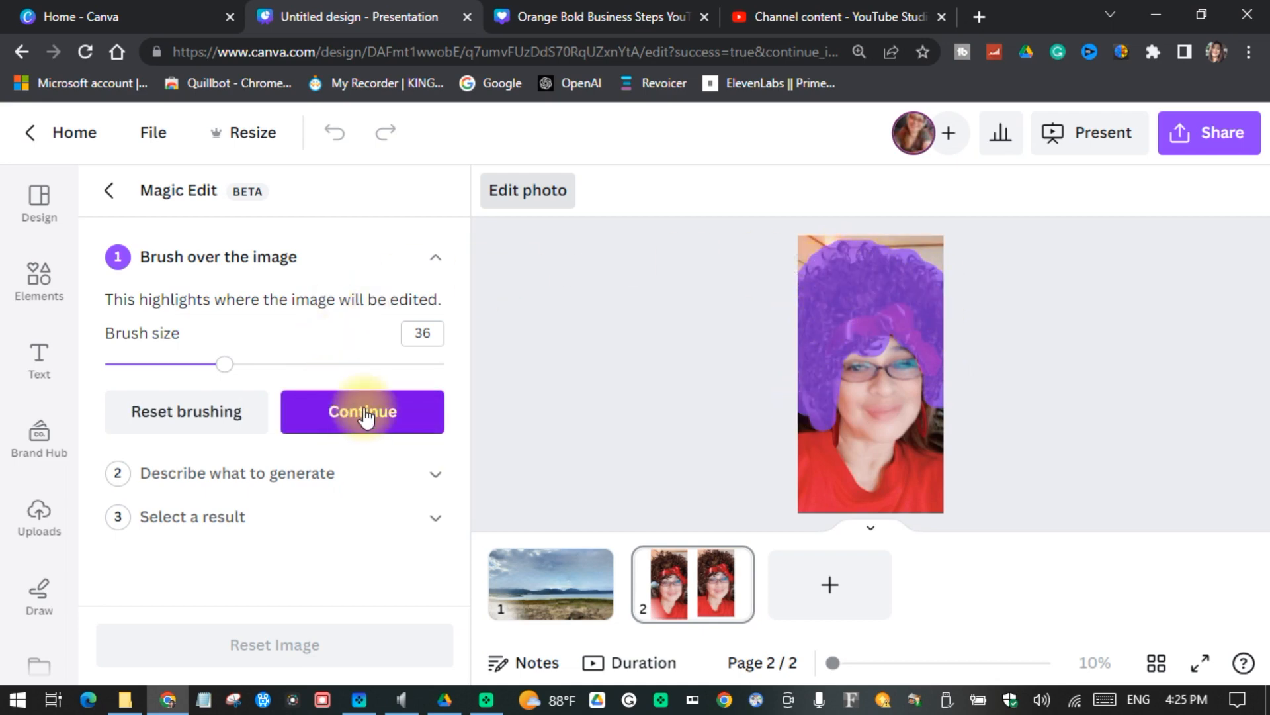
left_click(370, 411)
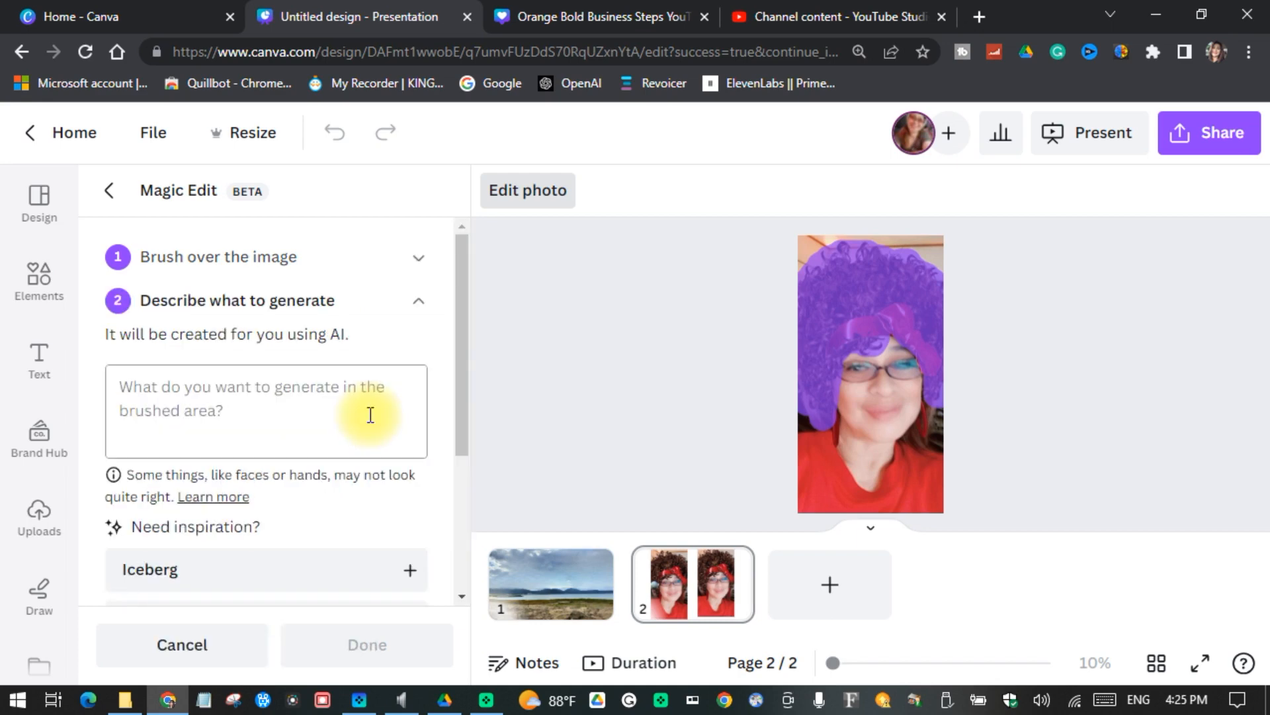
Step: Generate Magic Edit results for the marked area from the description "black hair"
type("black hl")
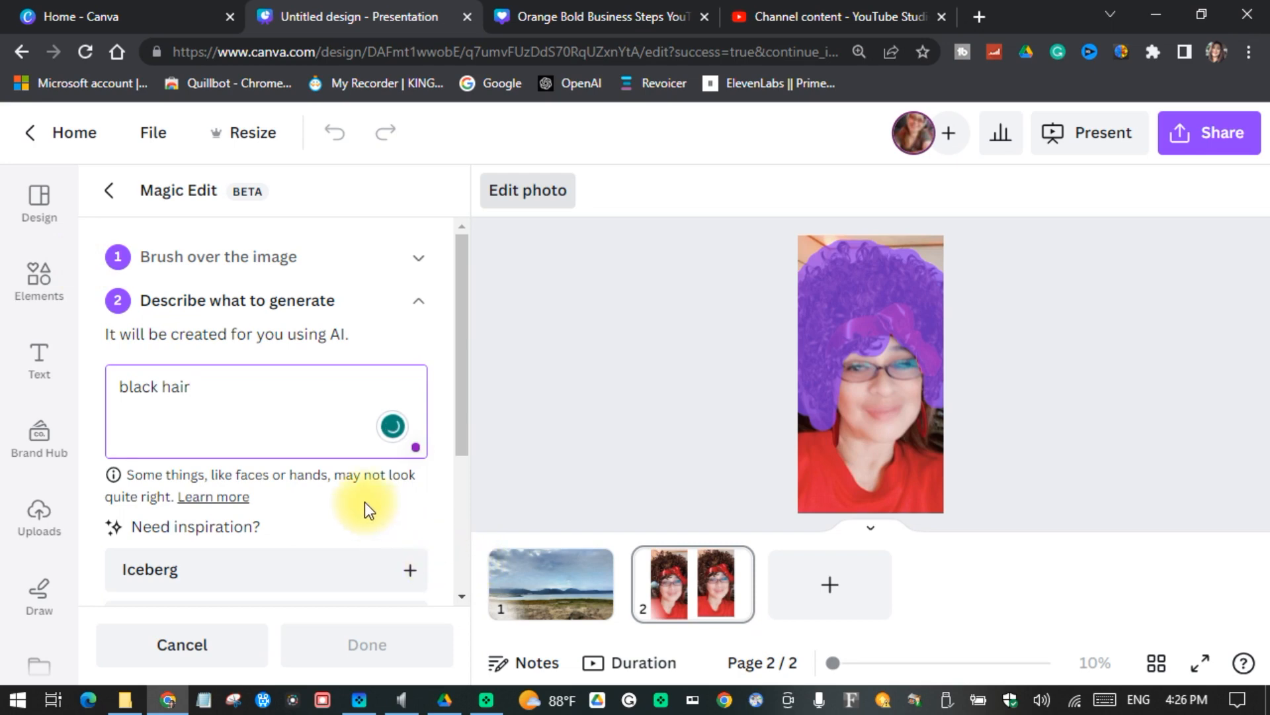
scroll(364, 502, "down", 3)
left_click(285, 551)
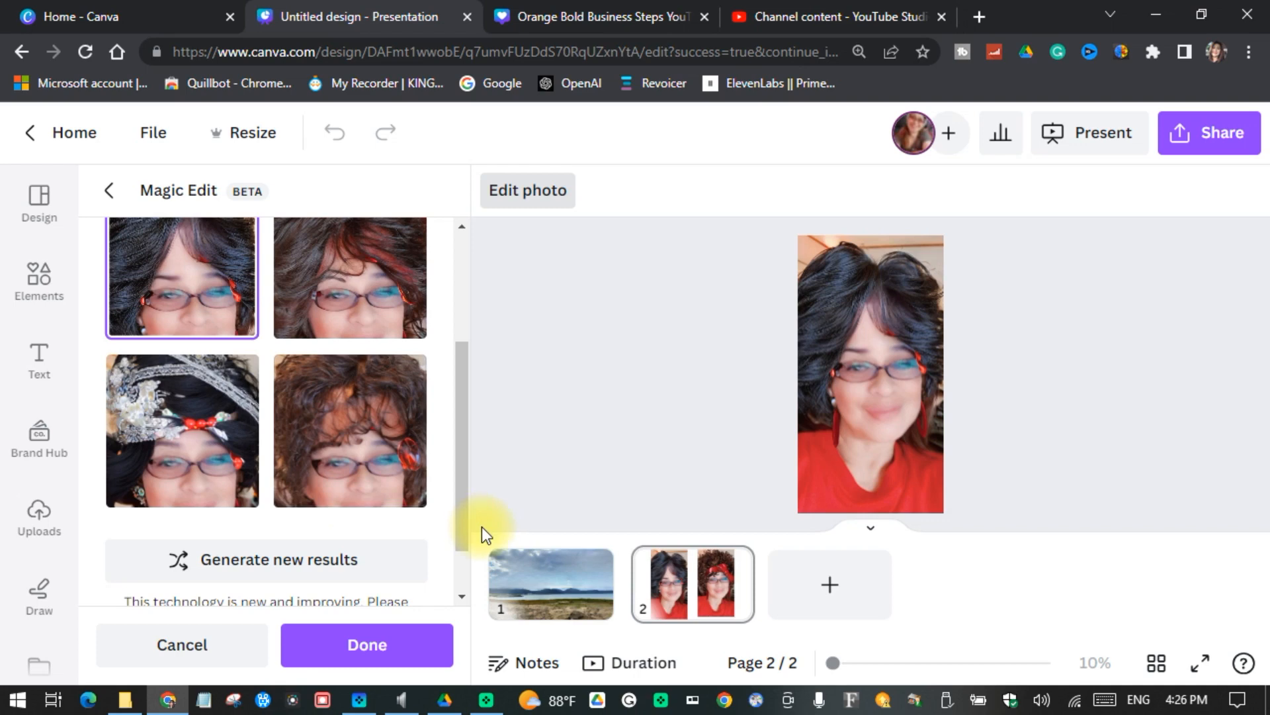
Step: Preview the first two black hair results on the portrait and generate a new set
scroll(340, 373, "up", 2)
left_click(339, 373)
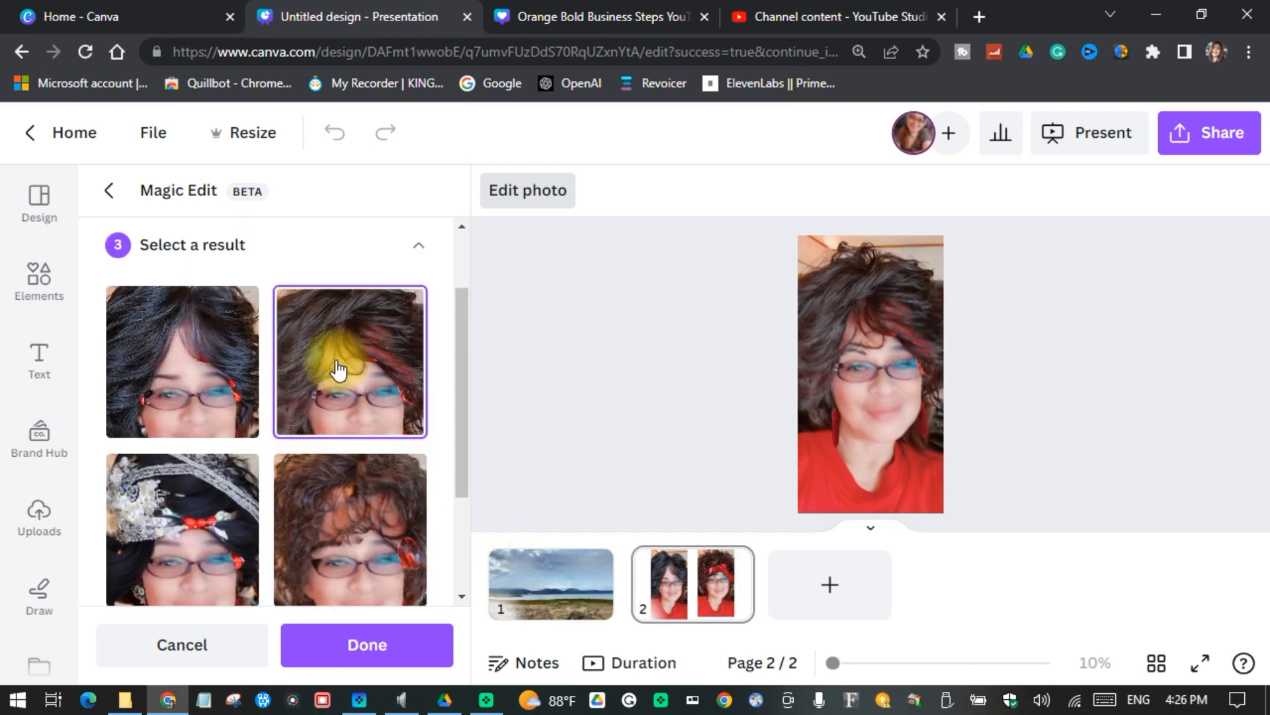
left_click(159, 334)
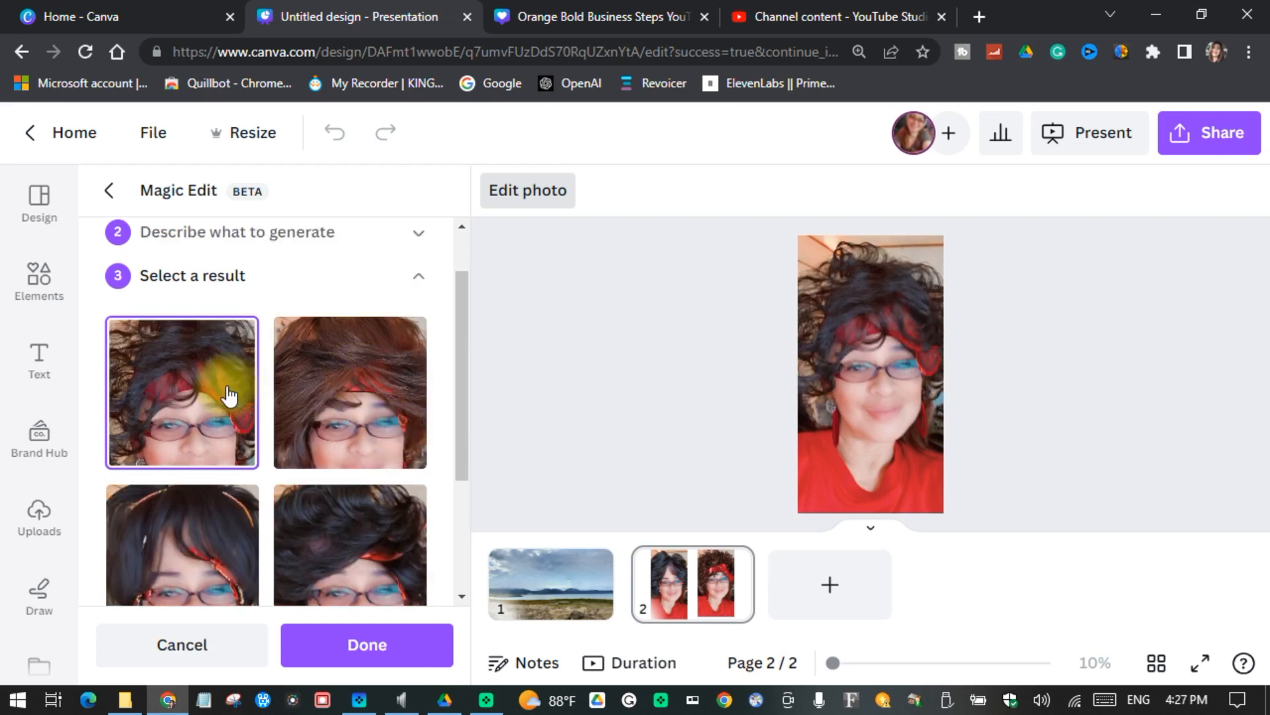
Step: Compare the newly generated hair results and apply the fourth one to the portrait
left_click(333, 387)
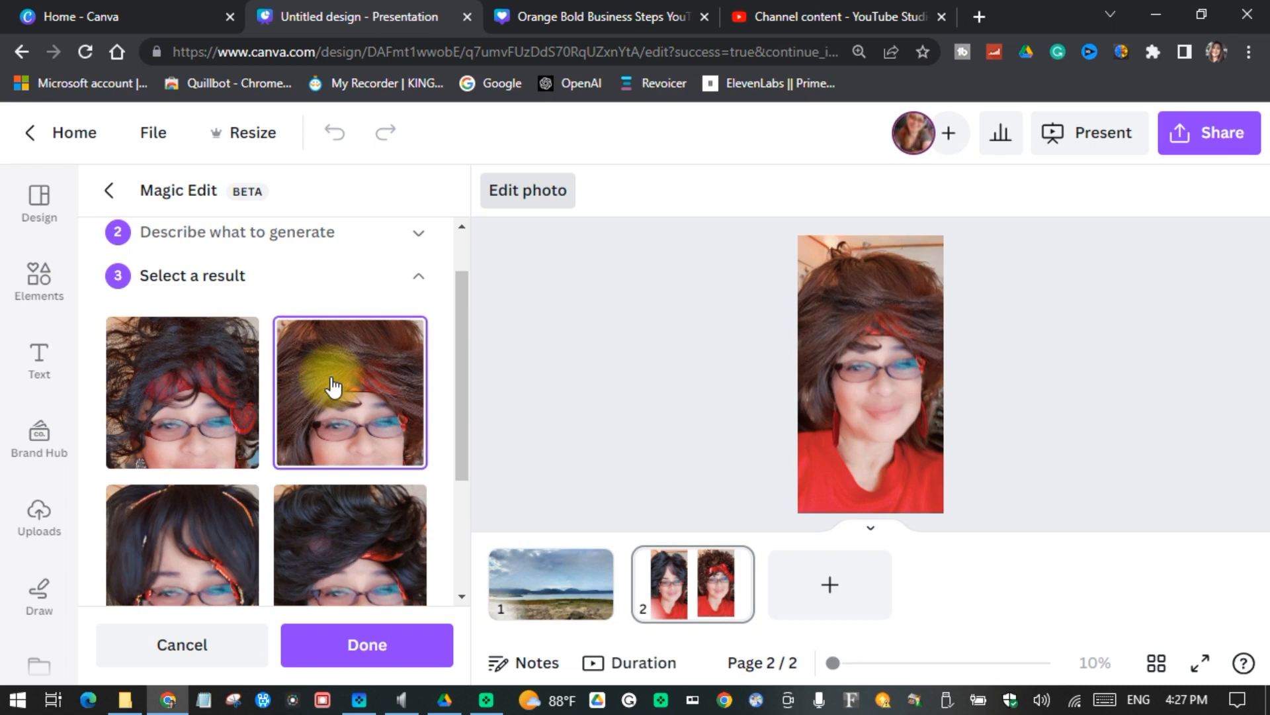
scroll(333, 387, "down", 3)
left_click(162, 387)
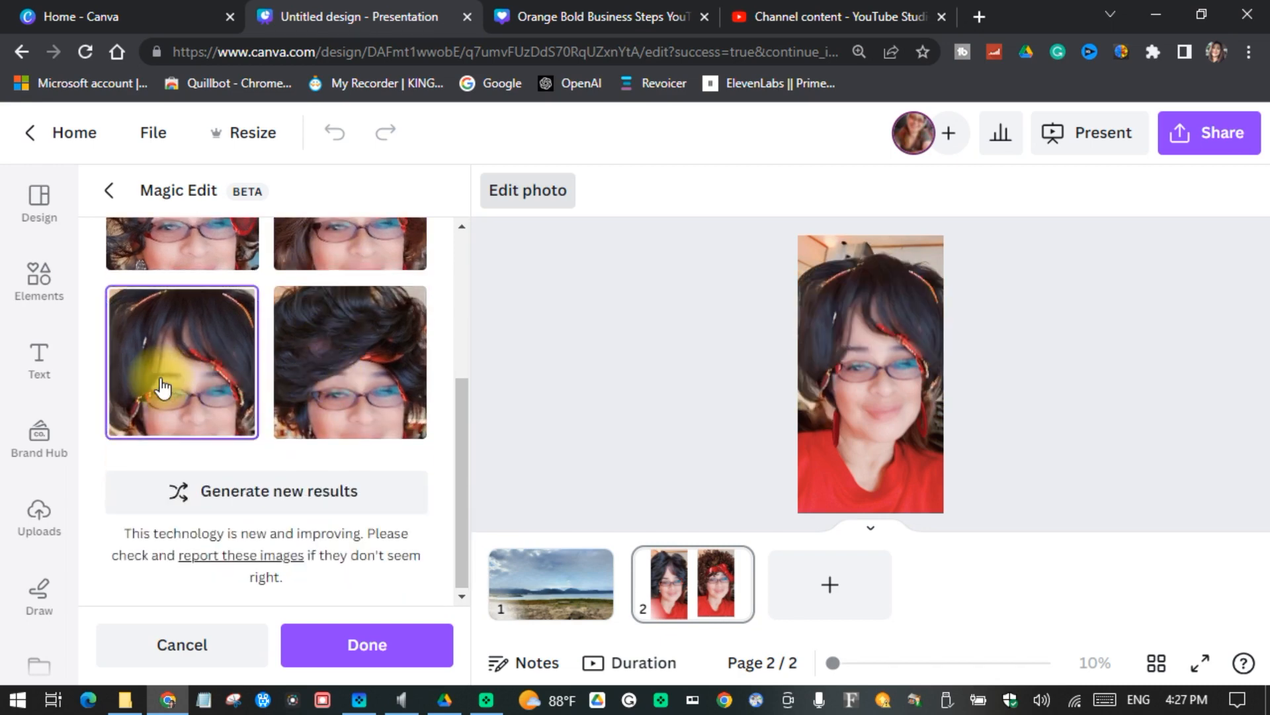
left_click(343, 383)
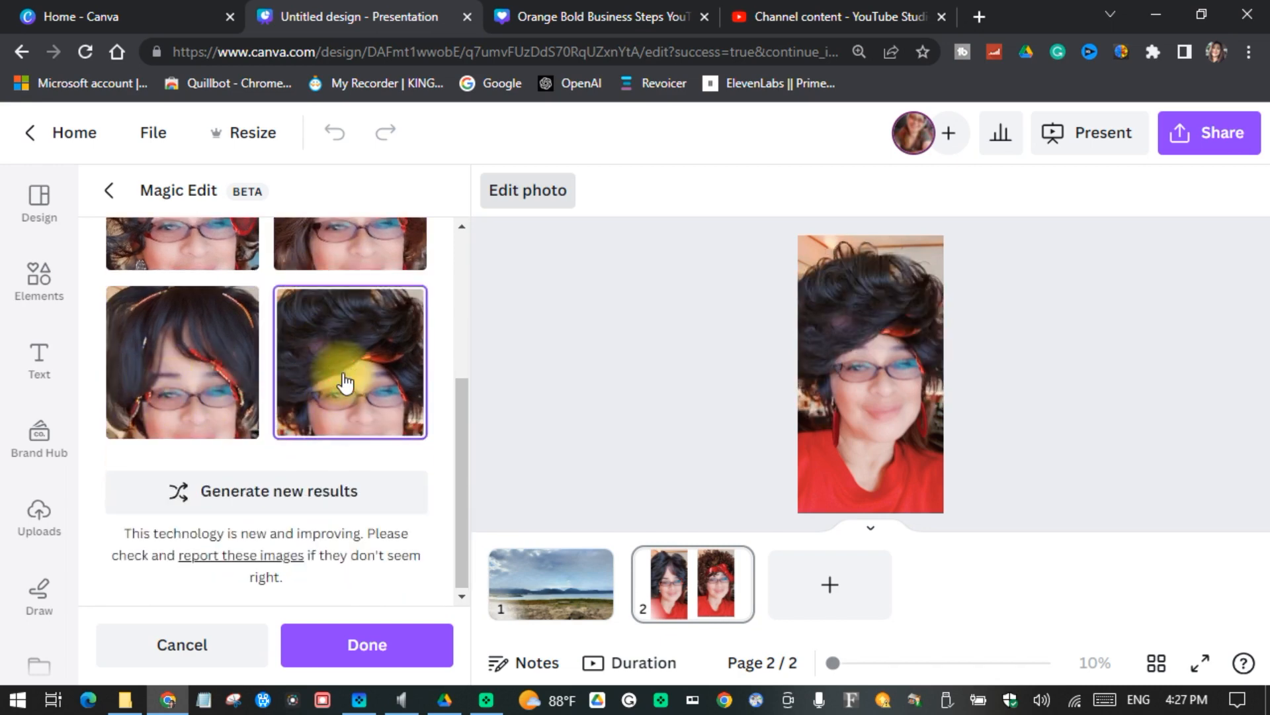
left_click(751, 578)
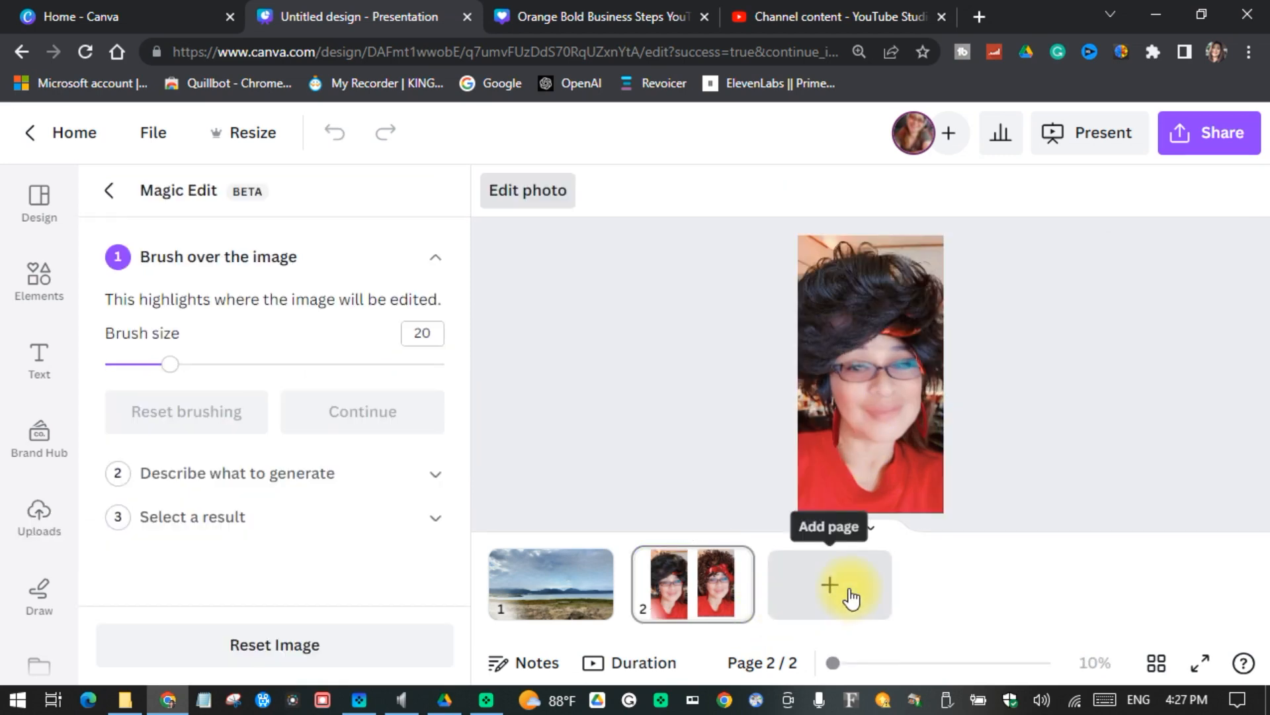
Step: Add a third page and place the uploaded car selfie with the phone on it
left_click(851, 599)
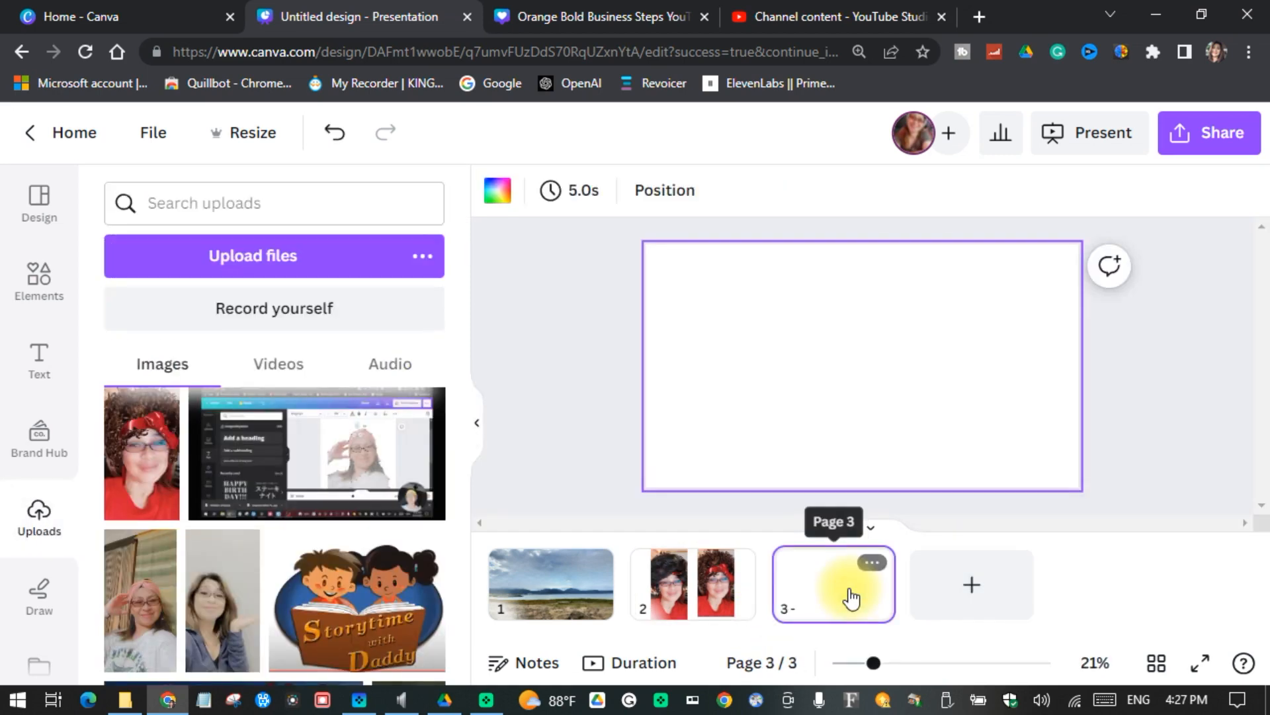
scroll(407, 585, "down", 3)
left_click(407, 586)
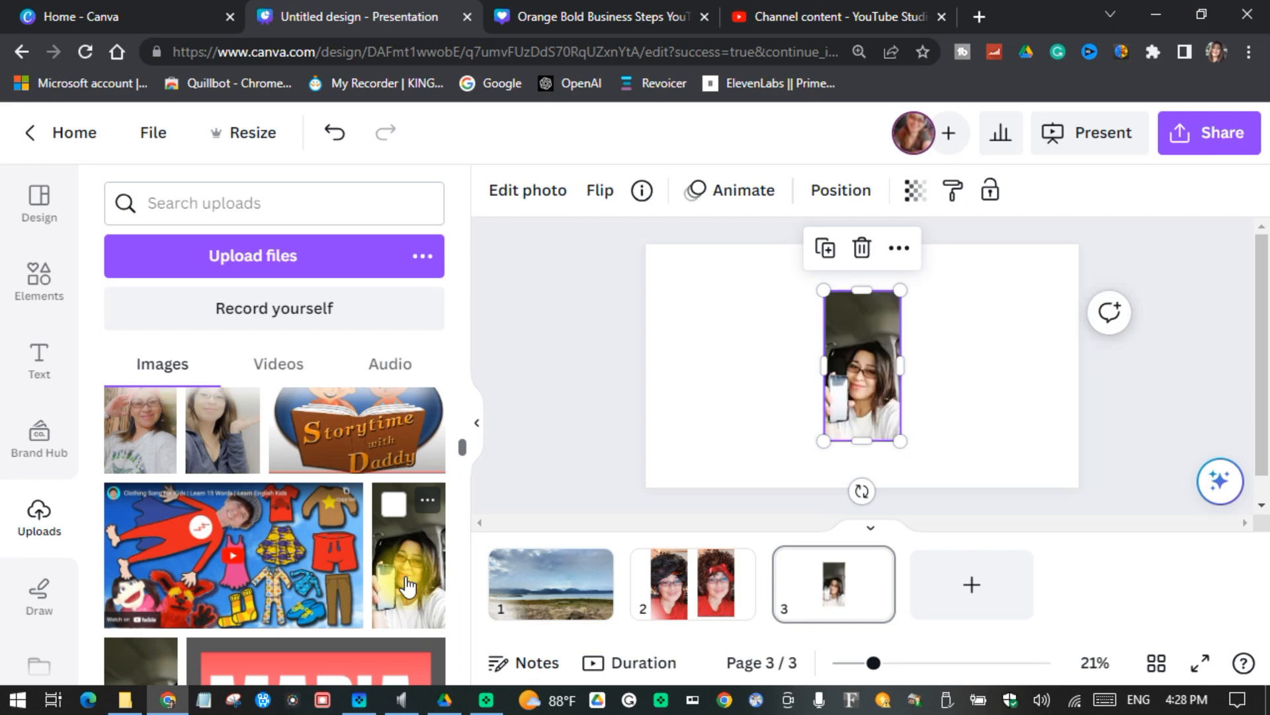
Step: Enlarge the car selfie to about the full page height and position it near the centre of the page
left_click_drag(823, 470, 814, 487)
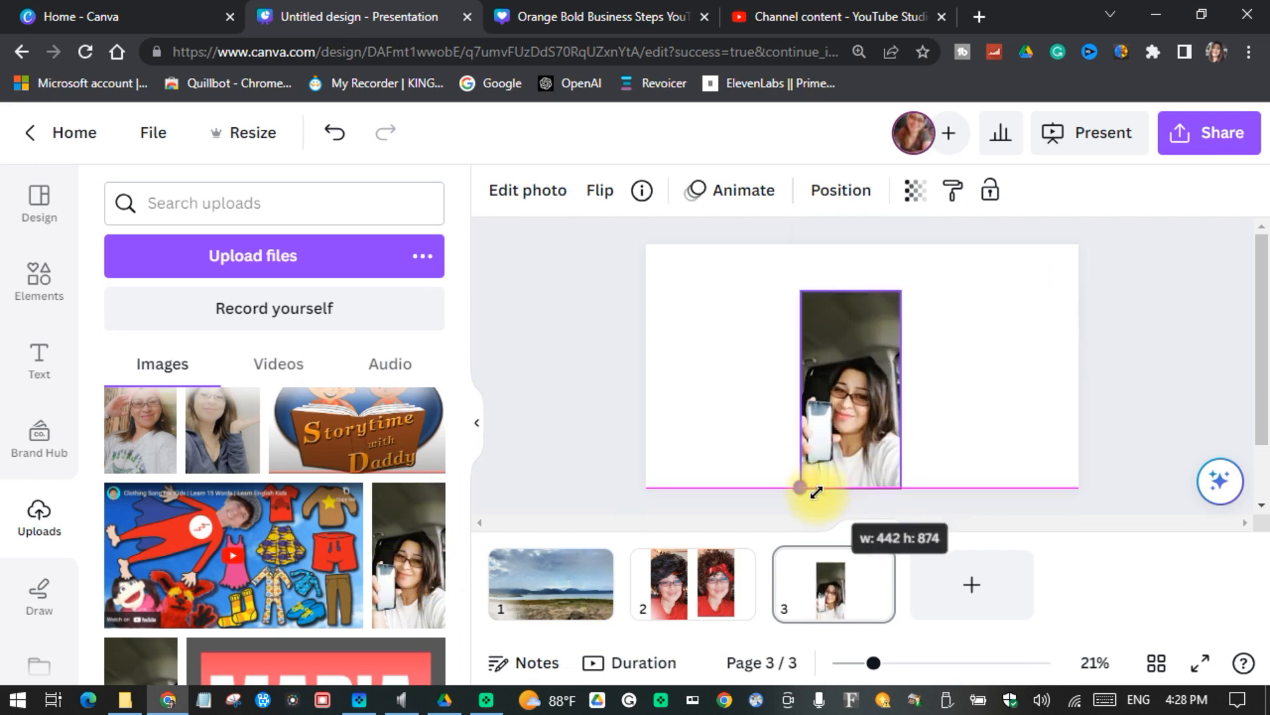
left_click_drag(902, 291, 910, 238)
left_click(992, 436)
Step: Open Magic Edit for the car selfie and brush over the whole phone with brush size 20
left_click(835, 355)
left_click(526, 192)
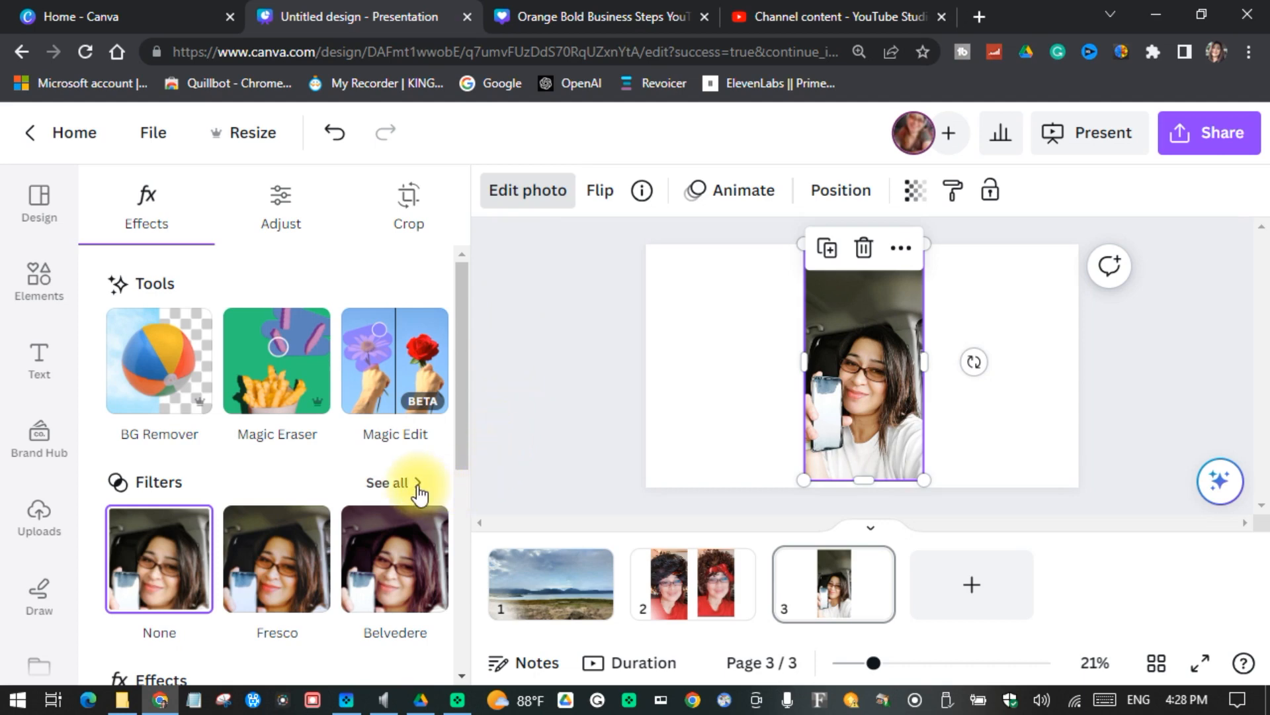
left_click(393, 363)
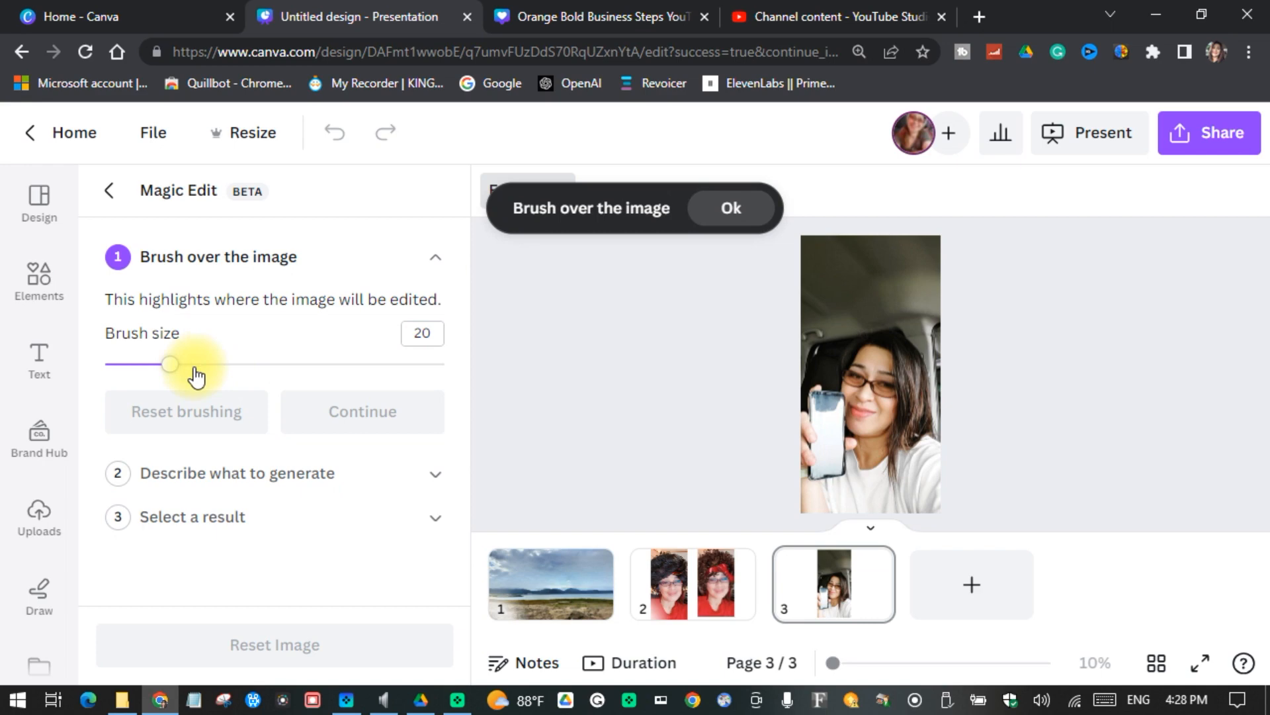
left_click_drag(758, 441, 818, 436)
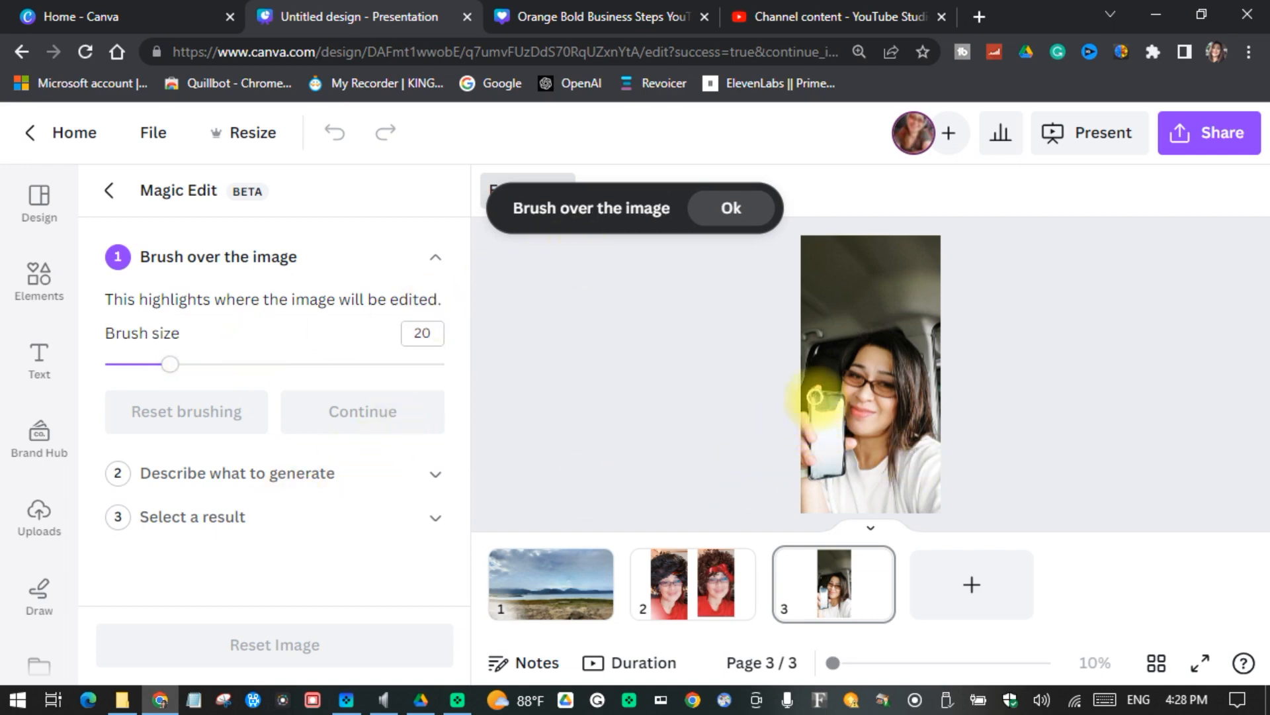
left_click_drag(816, 395, 830, 395)
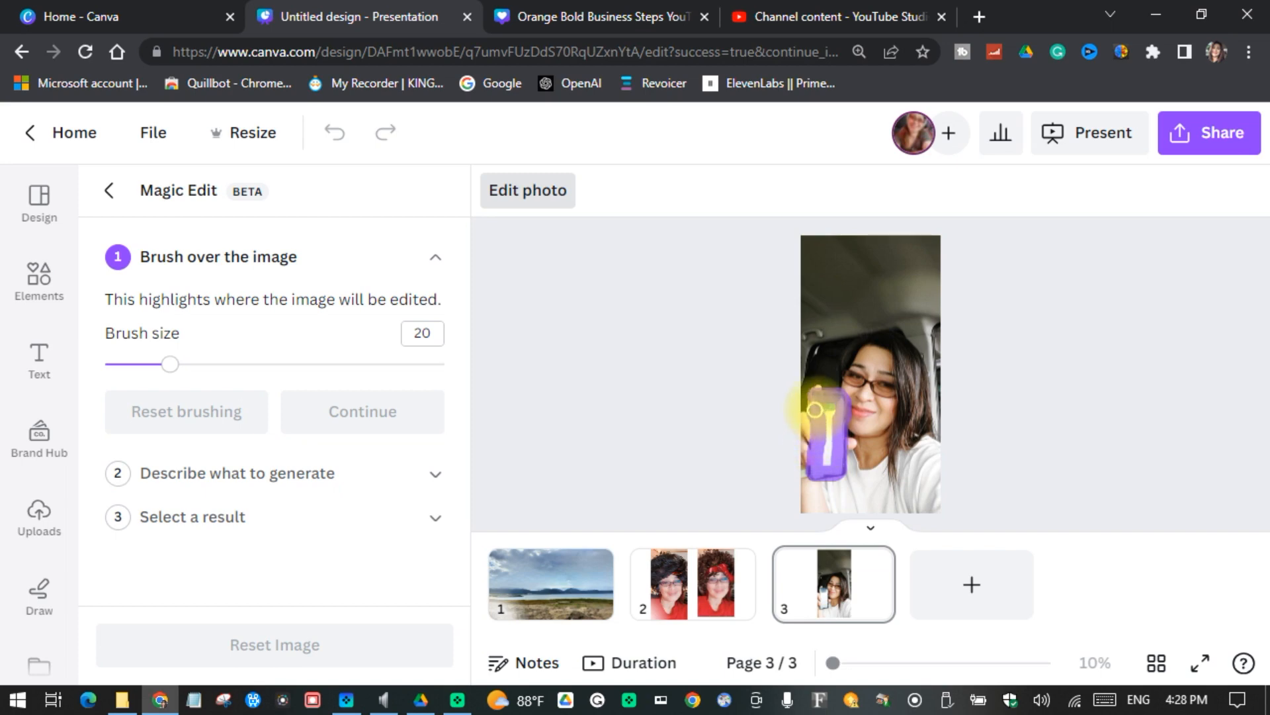
mouse_move(814, 407)
left_mouse_down()
mouse_move(829, 468)
mouse_move(832, 415)
left_mouse_up()
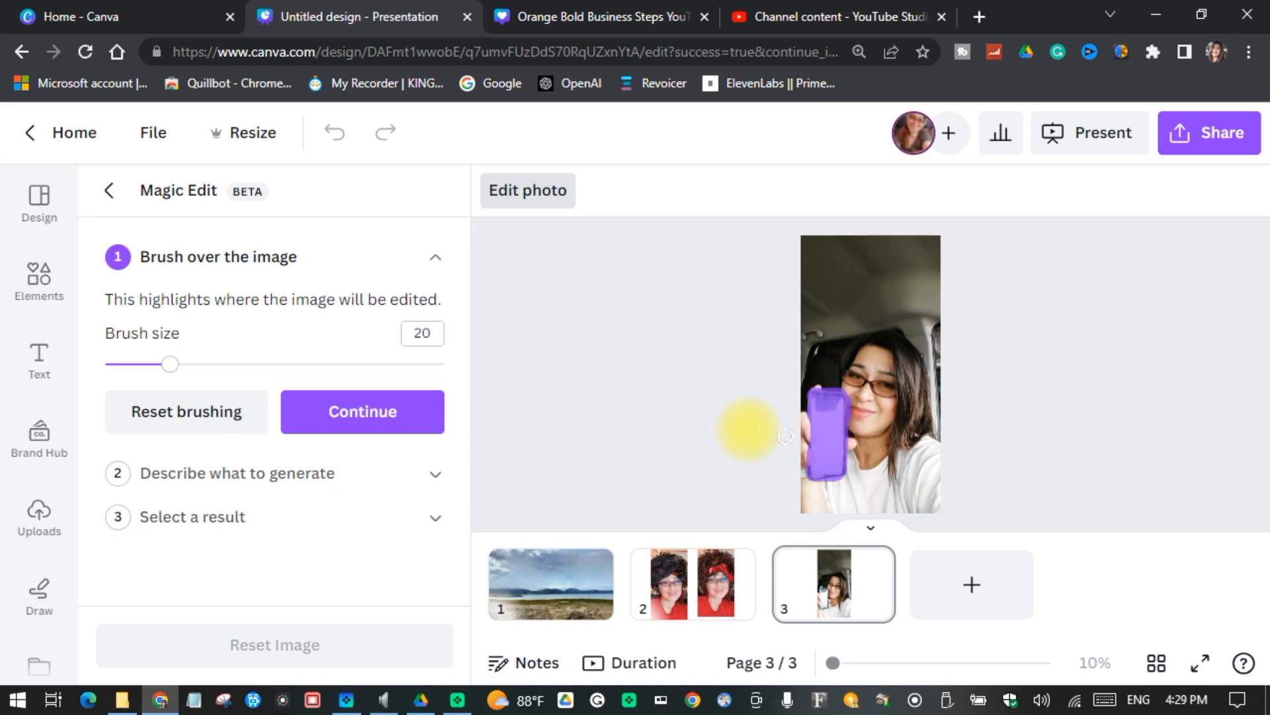
Step: Describe the replacement for the brushed phone as "flower" and generate the results
left_click(363, 421)
left_click(364, 414)
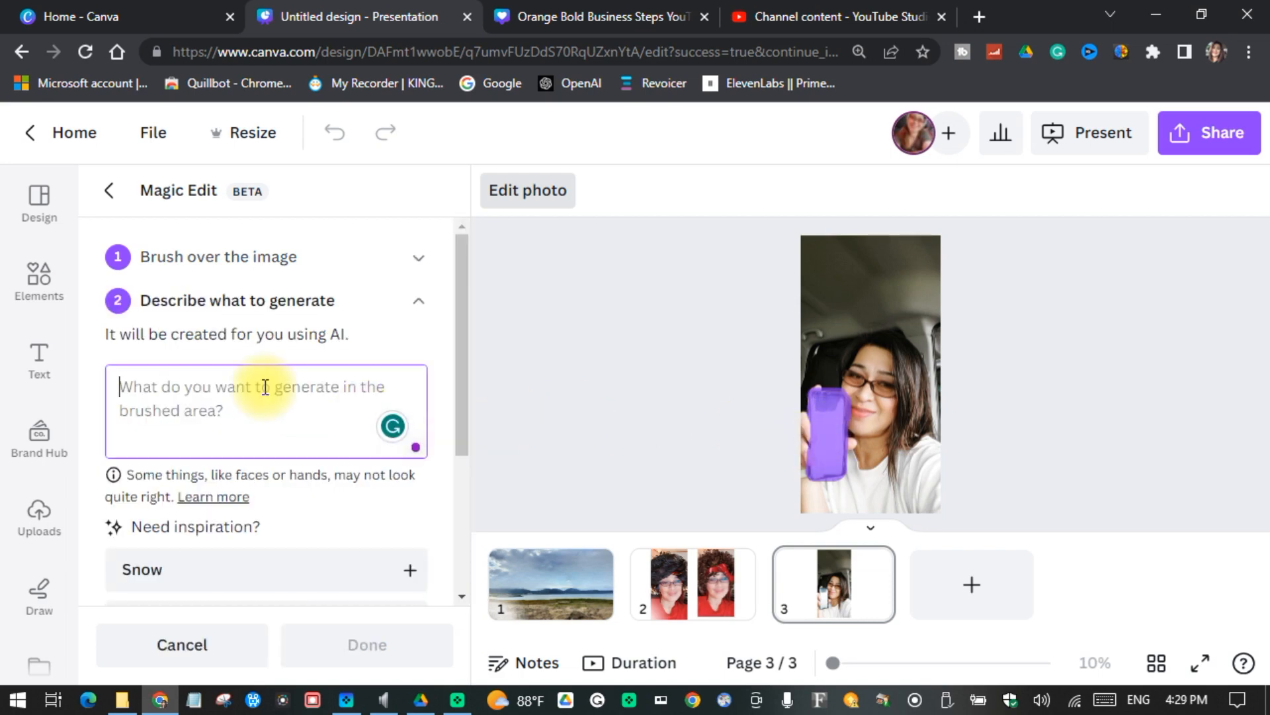
type("flower")
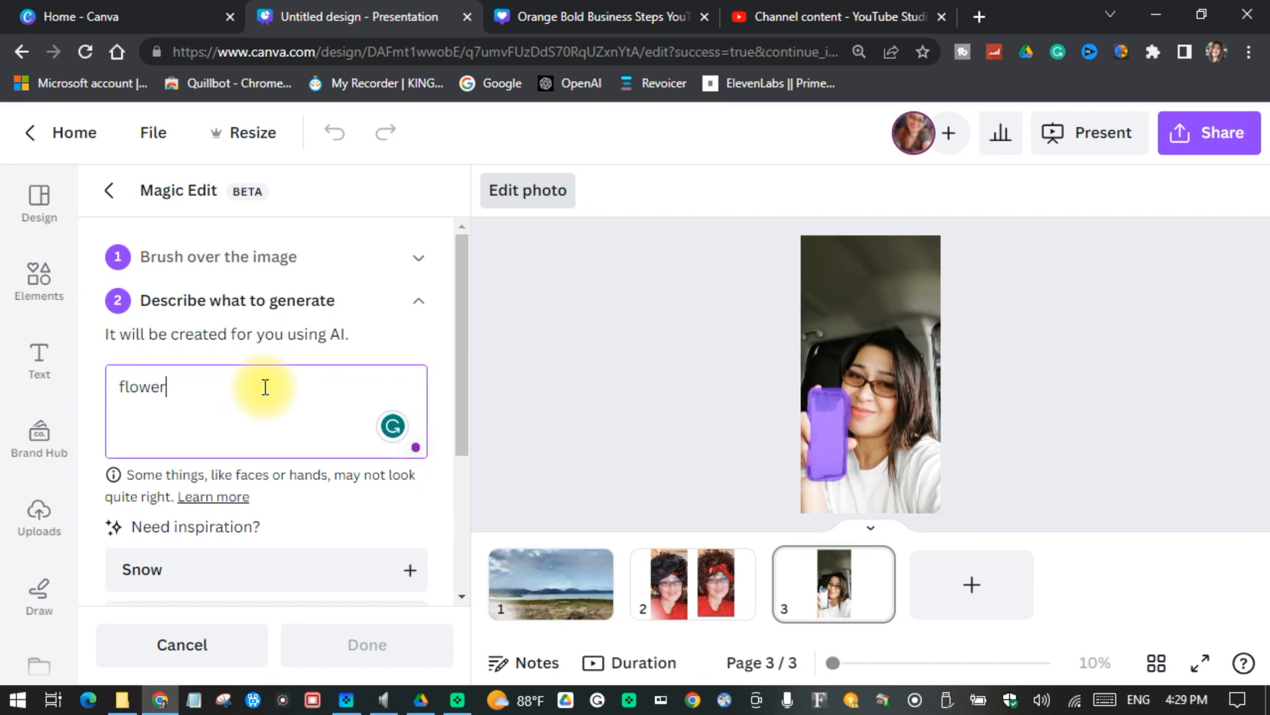
scroll(335, 567, "down", 4)
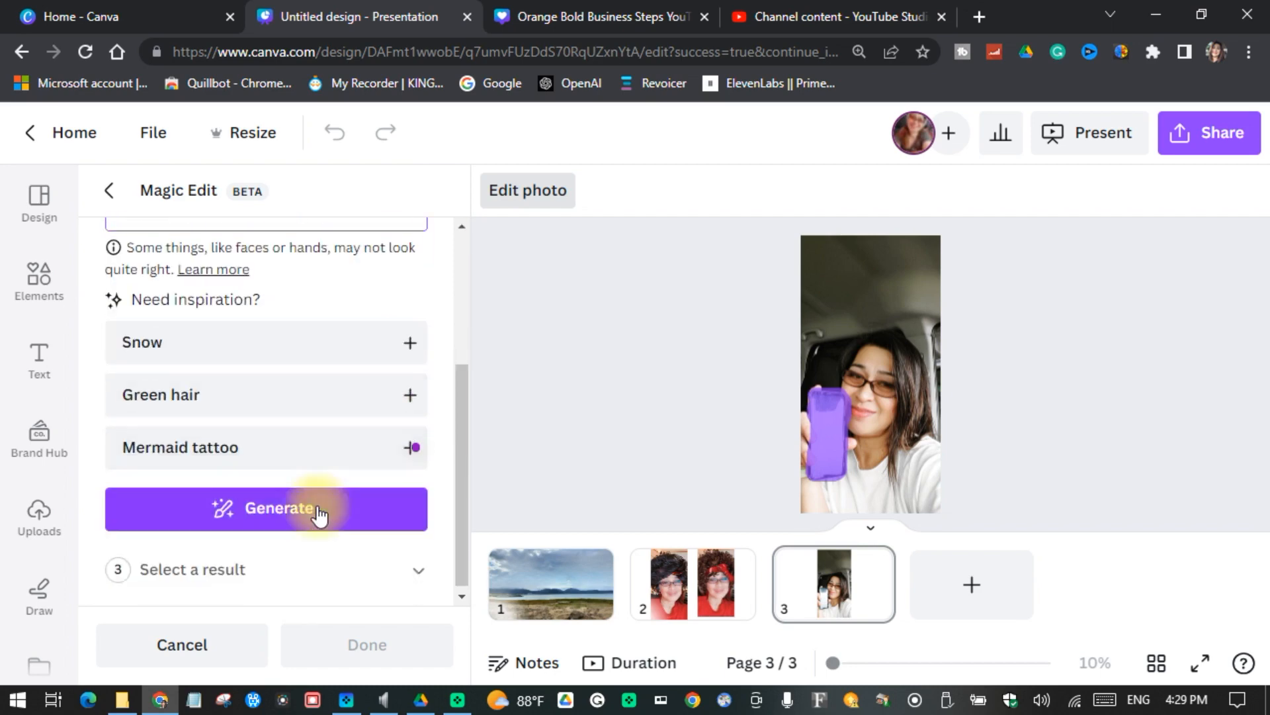
left_click(321, 507)
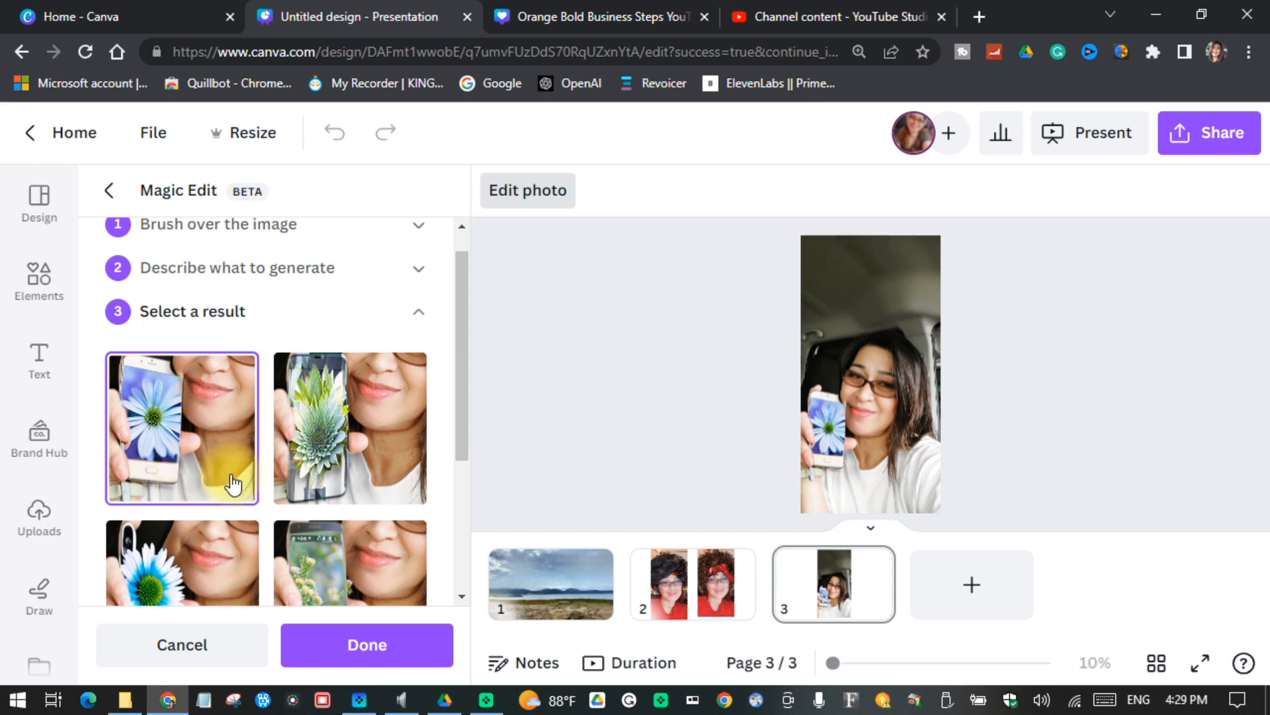
Step: Preview the second, third and fourth flower results on the selfie and generate a new set
left_click(320, 467)
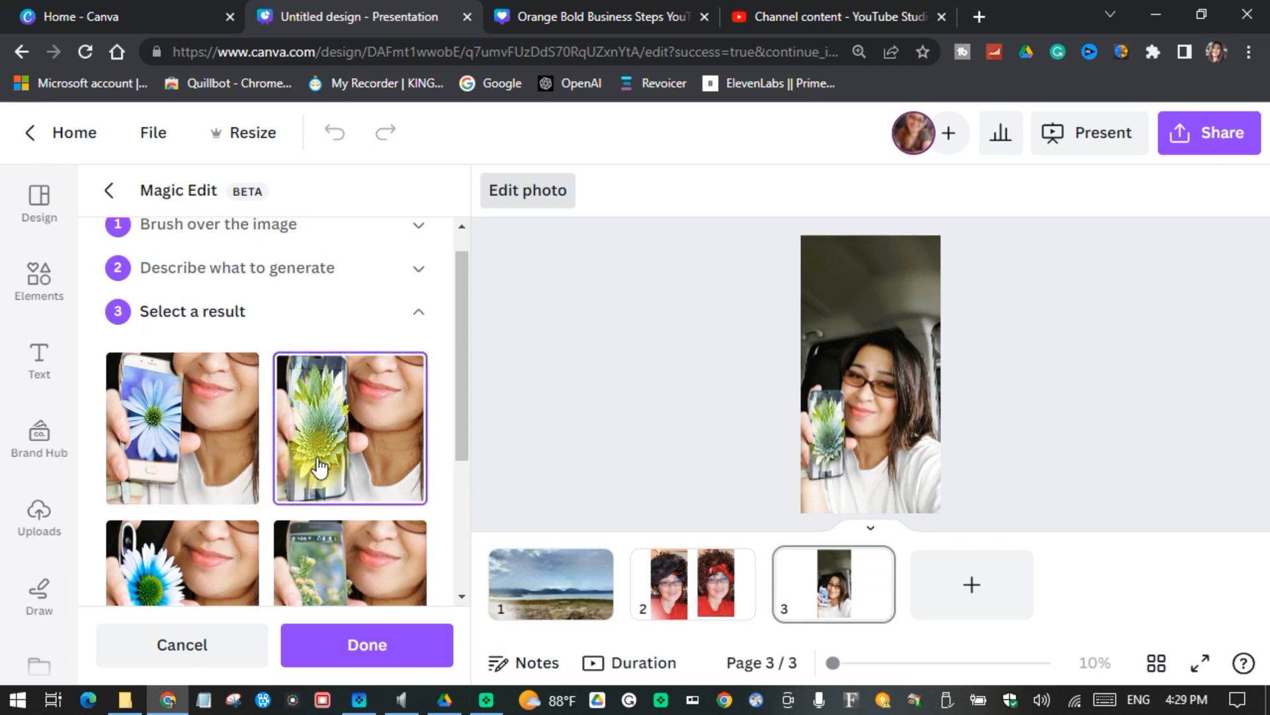
scroll(318, 463, "down", 3)
left_click(170, 415)
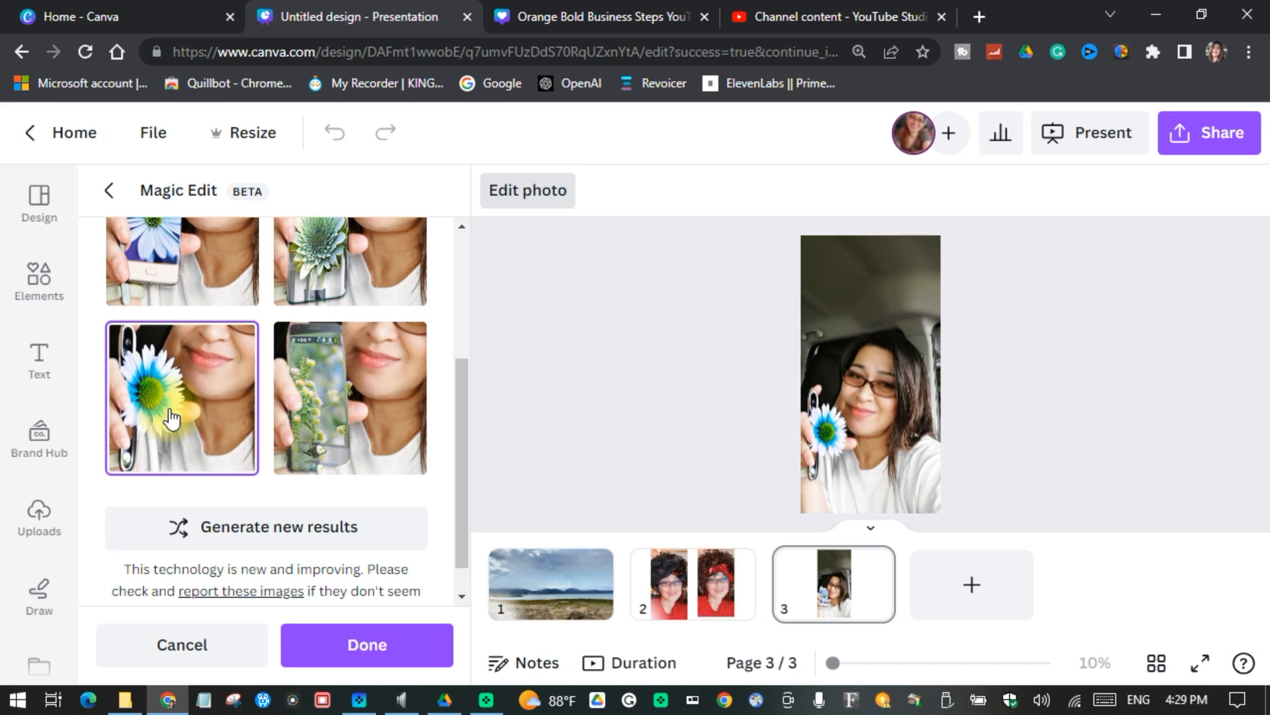
left_click(357, 439)
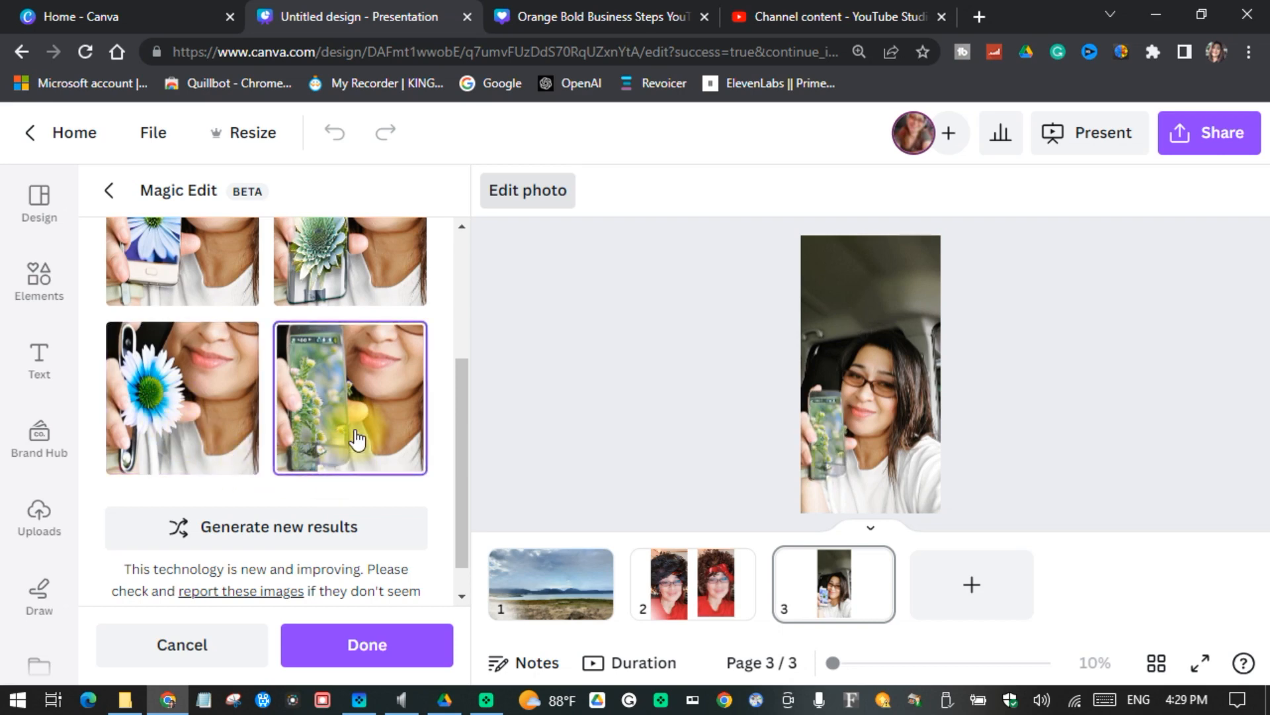
scroll(355, 443, "up", 3)
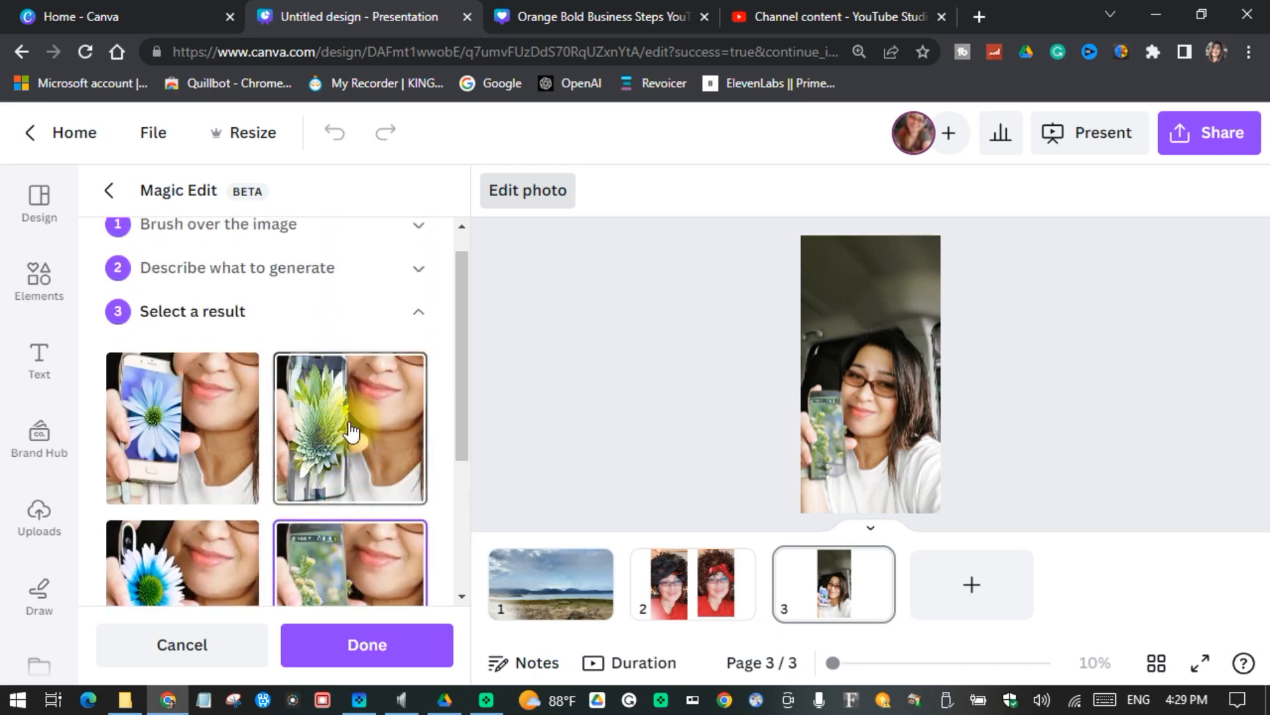
scroll(349, 419, "down", 4)
left_click(251, 487)
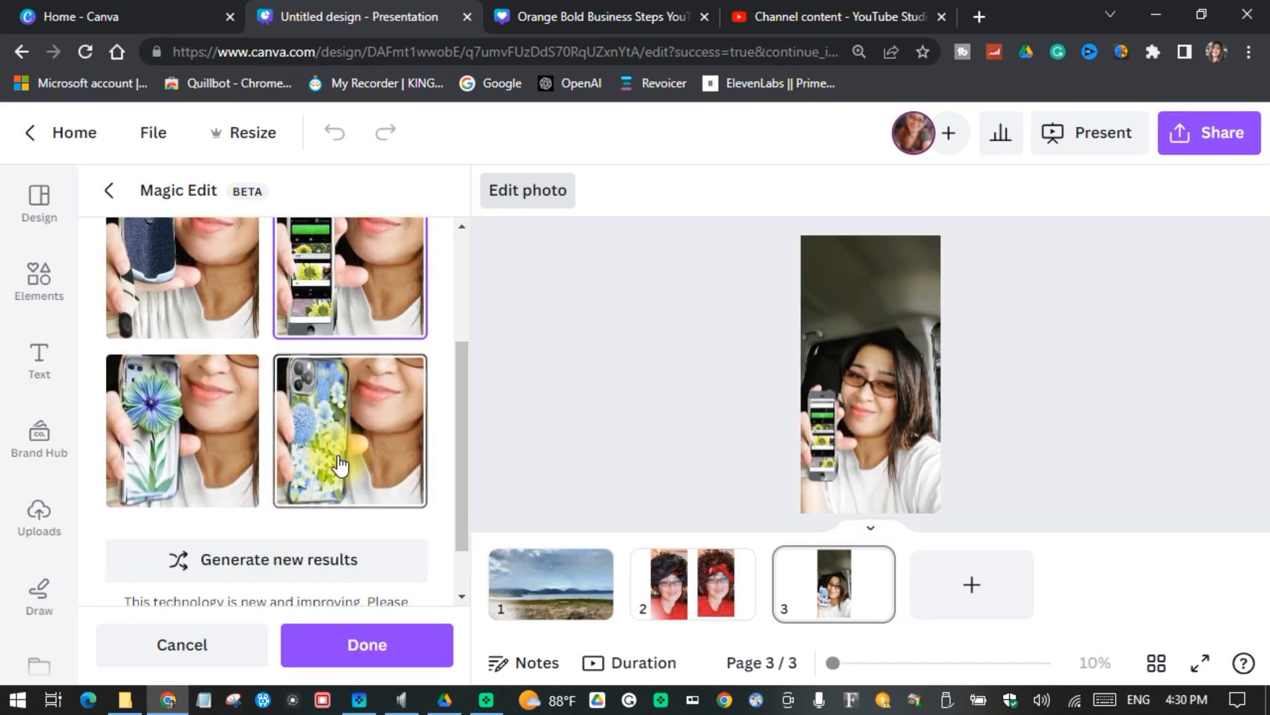
Step: Preview the fourth and third of the new flower results on the selfie and cancel the edit
left_click(341, 466)
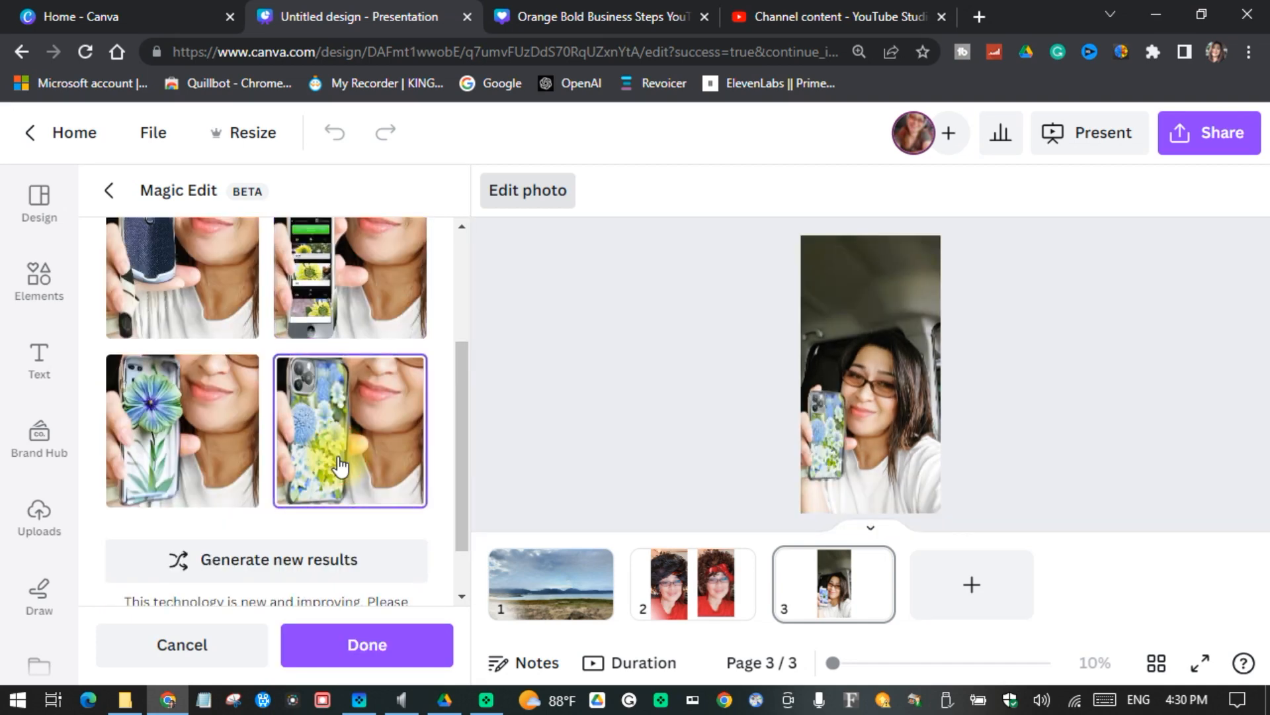
left_click(178, 455)
scroll(177, 455, "down", 1)
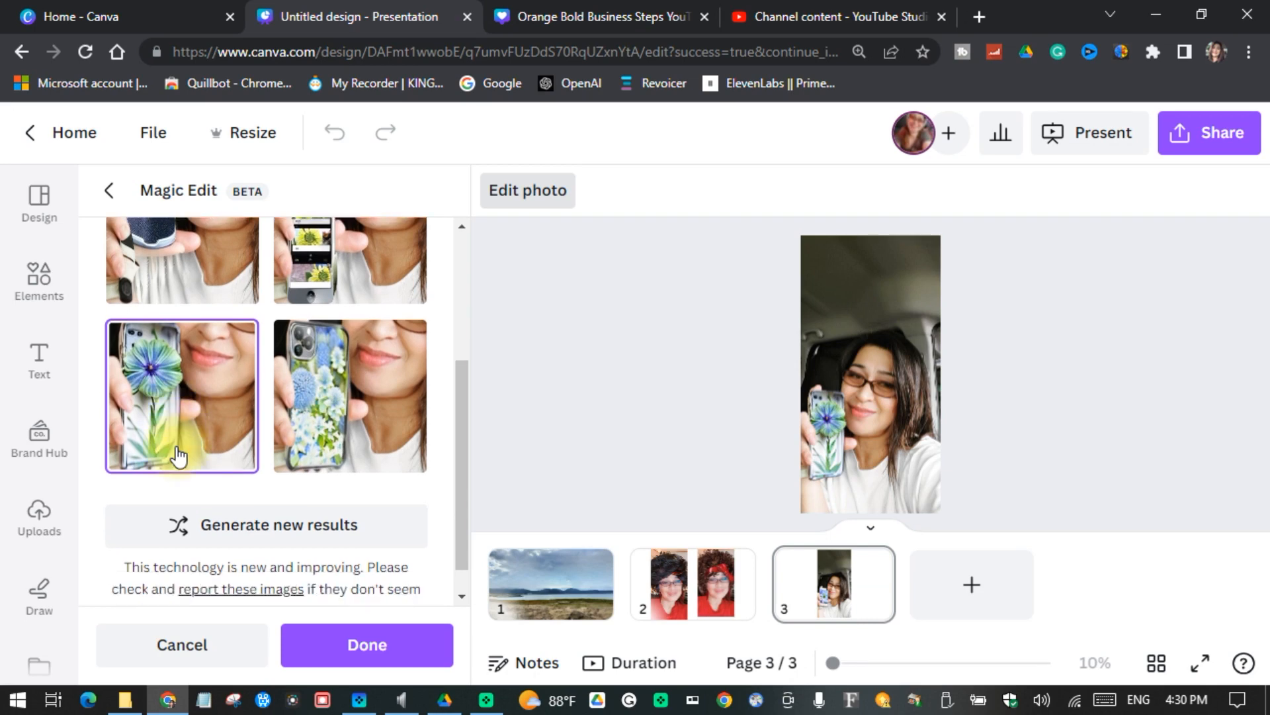
left_click(211, 645)
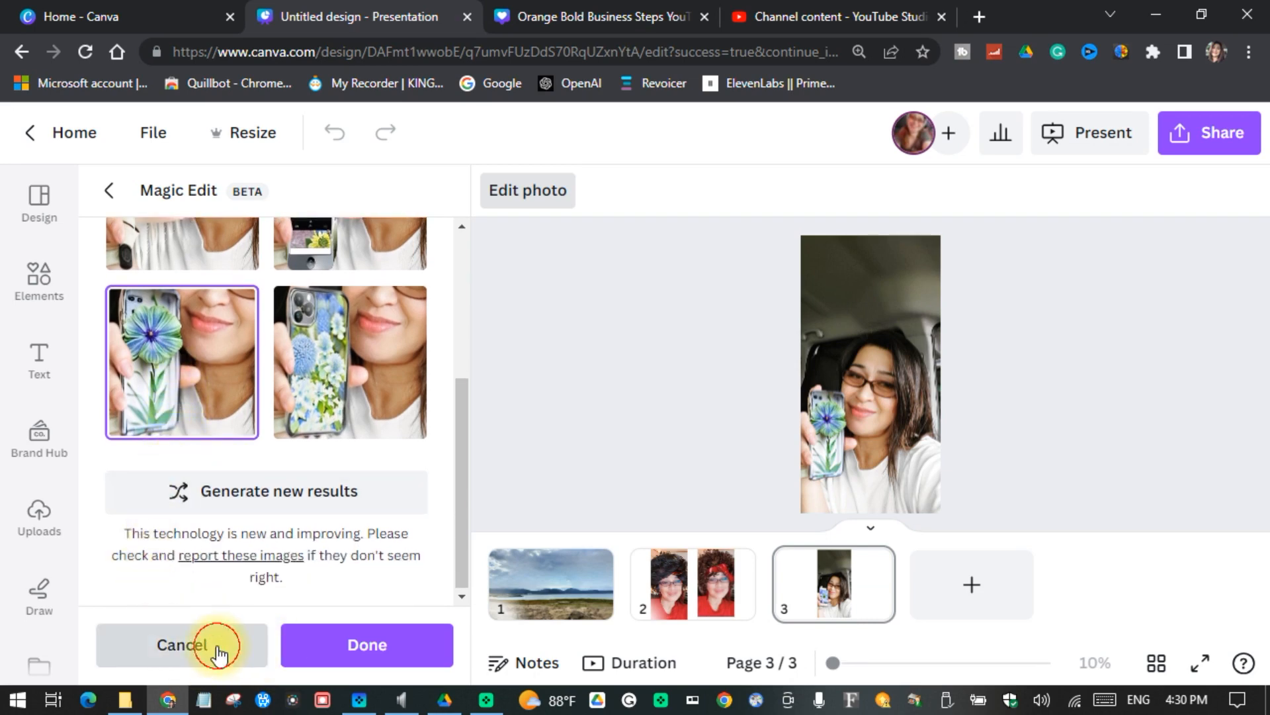
Step: Brush over the phone again with brush size 22 and generate "money" in its place
left_click(829, 473)
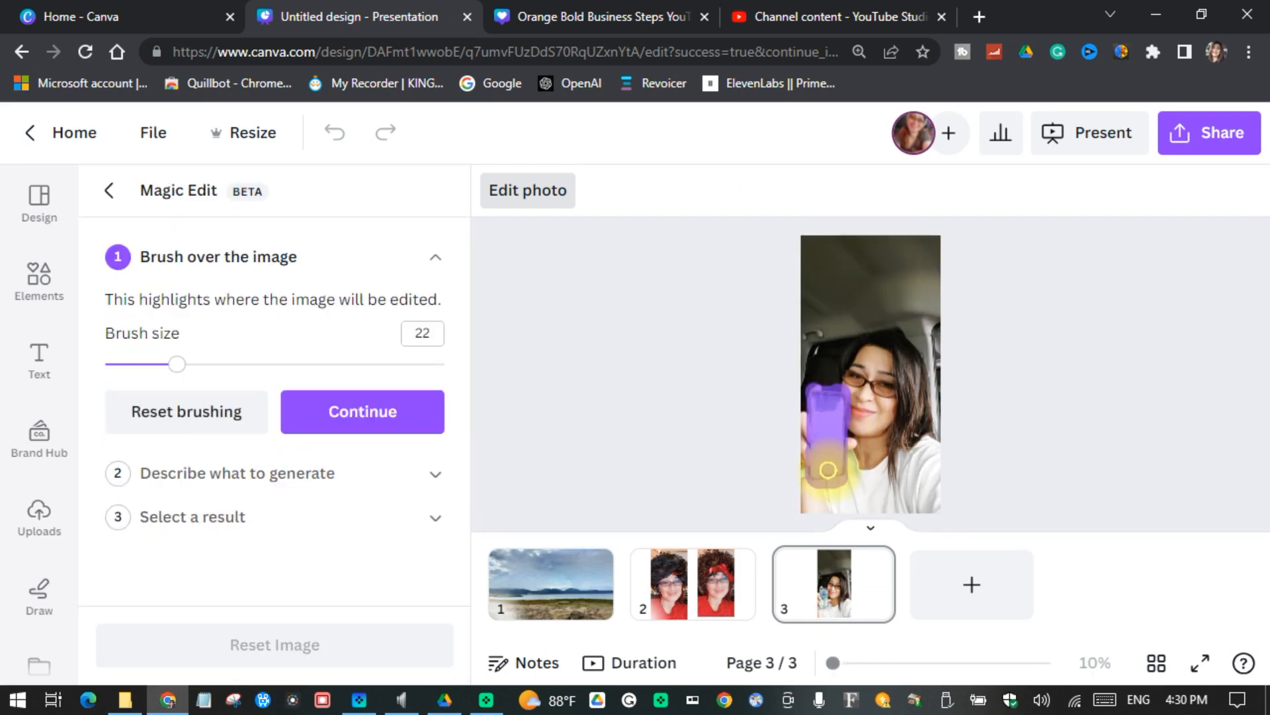
left_click(406, 410)
left_click(282, 382)
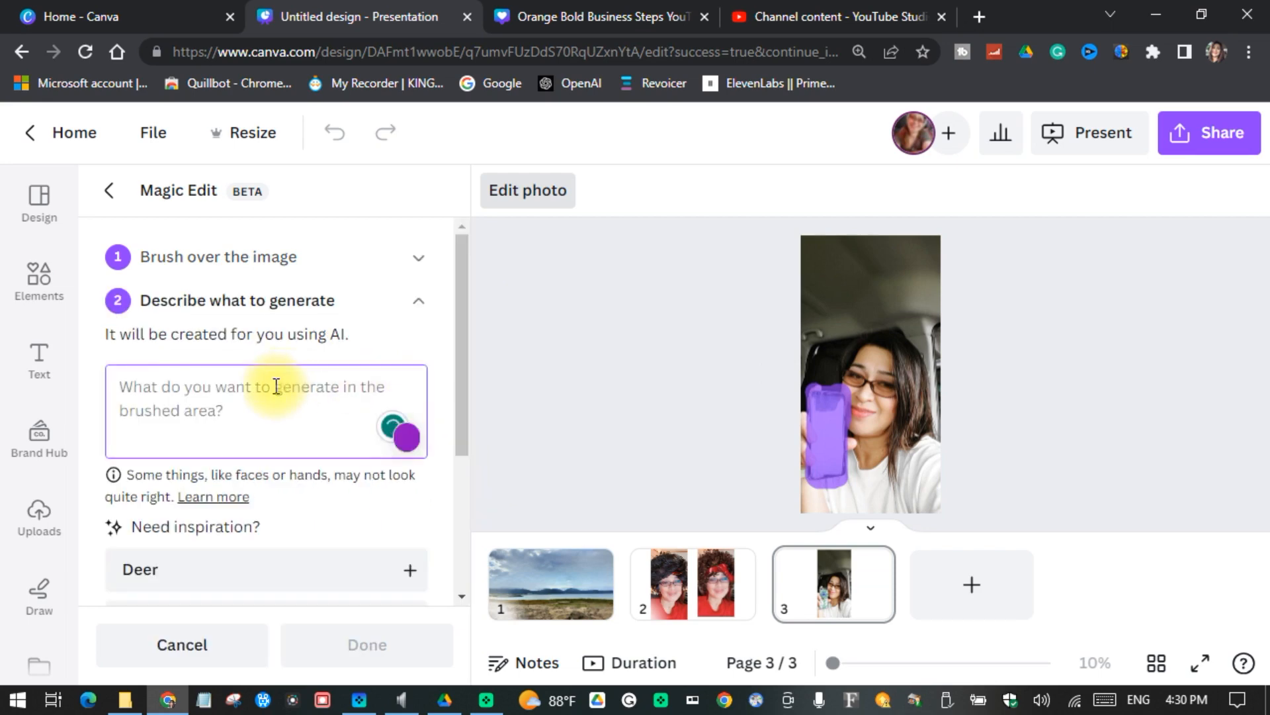
type("money")
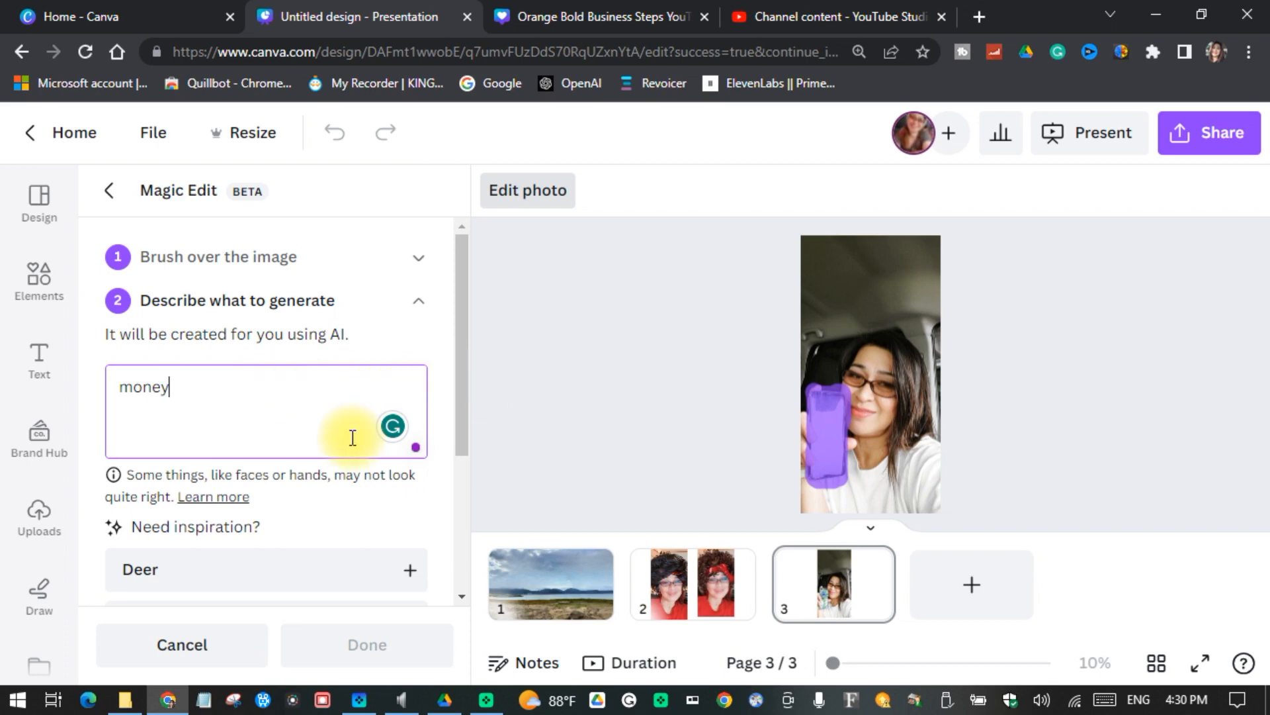
scroll(355, 434, "down", 3)
left_click(335, 504)
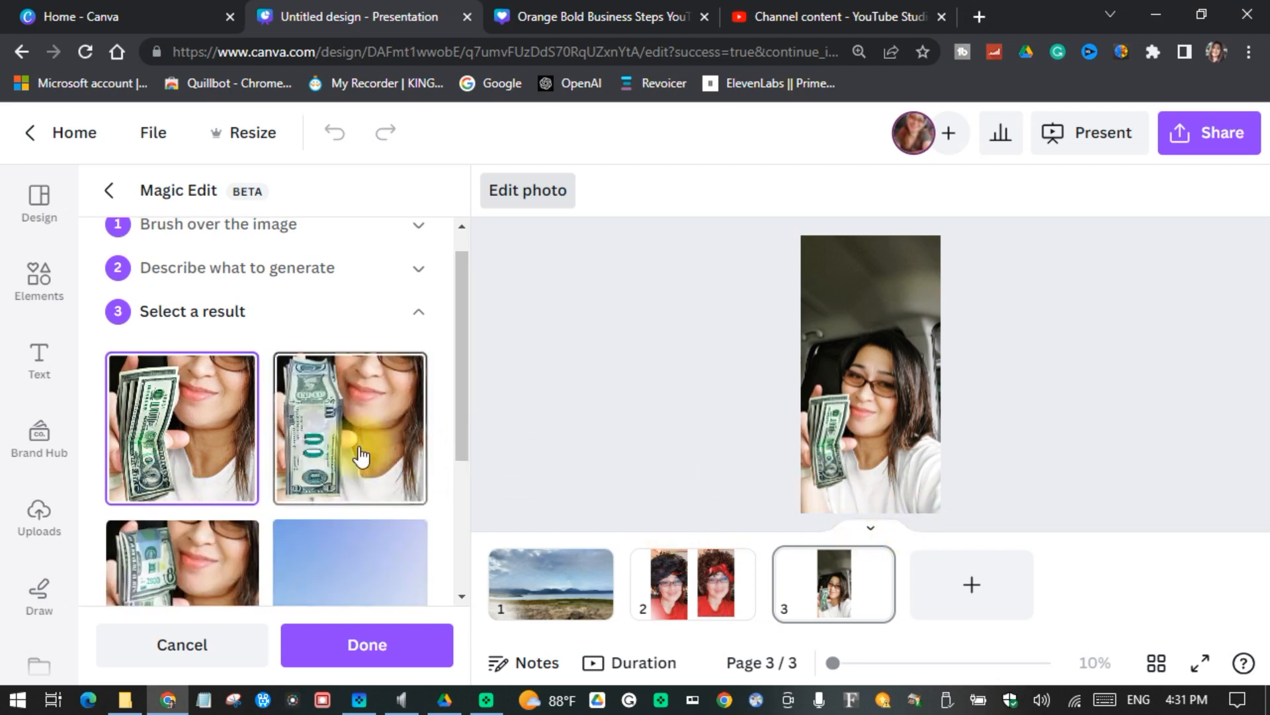
Step: Preview the third money result on the selfie and select the fourth one
scroll(198, 559, "down", 3)
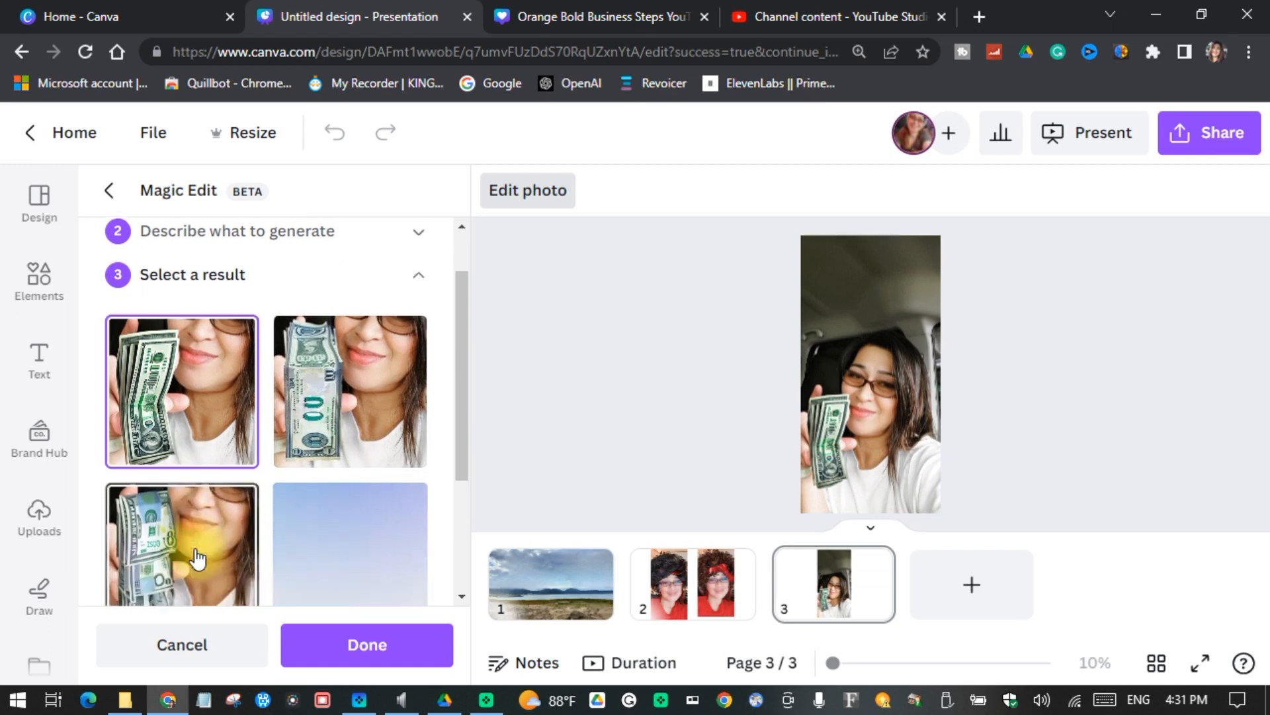
left_click(189, 428)
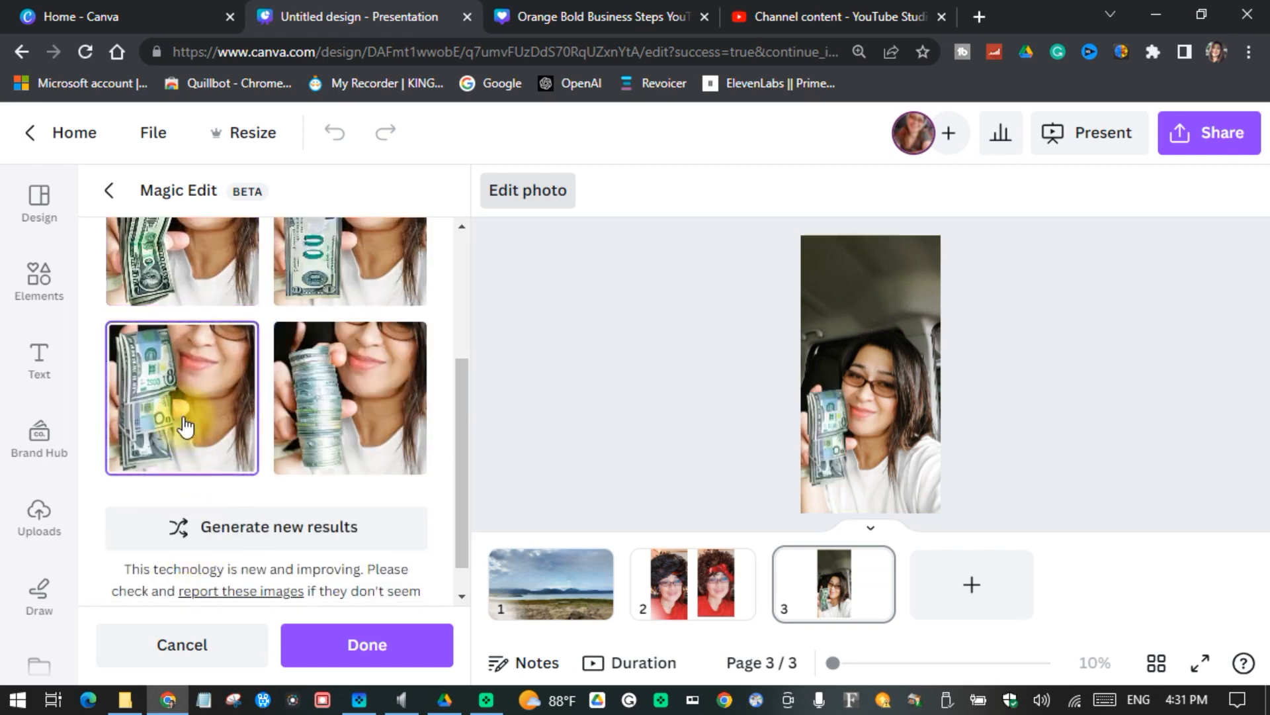
left_click(368, 446)
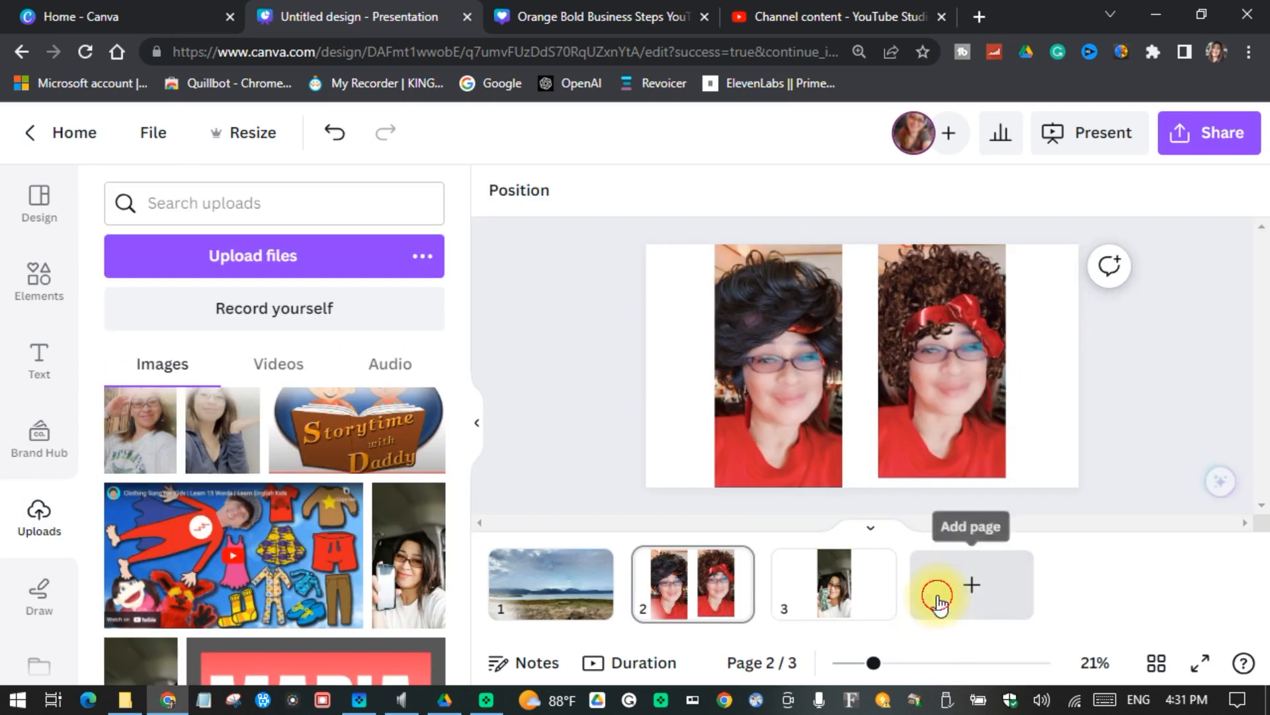
Step: Add a fourth page, place the uploaded dog line drawing on it and enlarge it to cover nearly the whole page
left_click(935, 588)
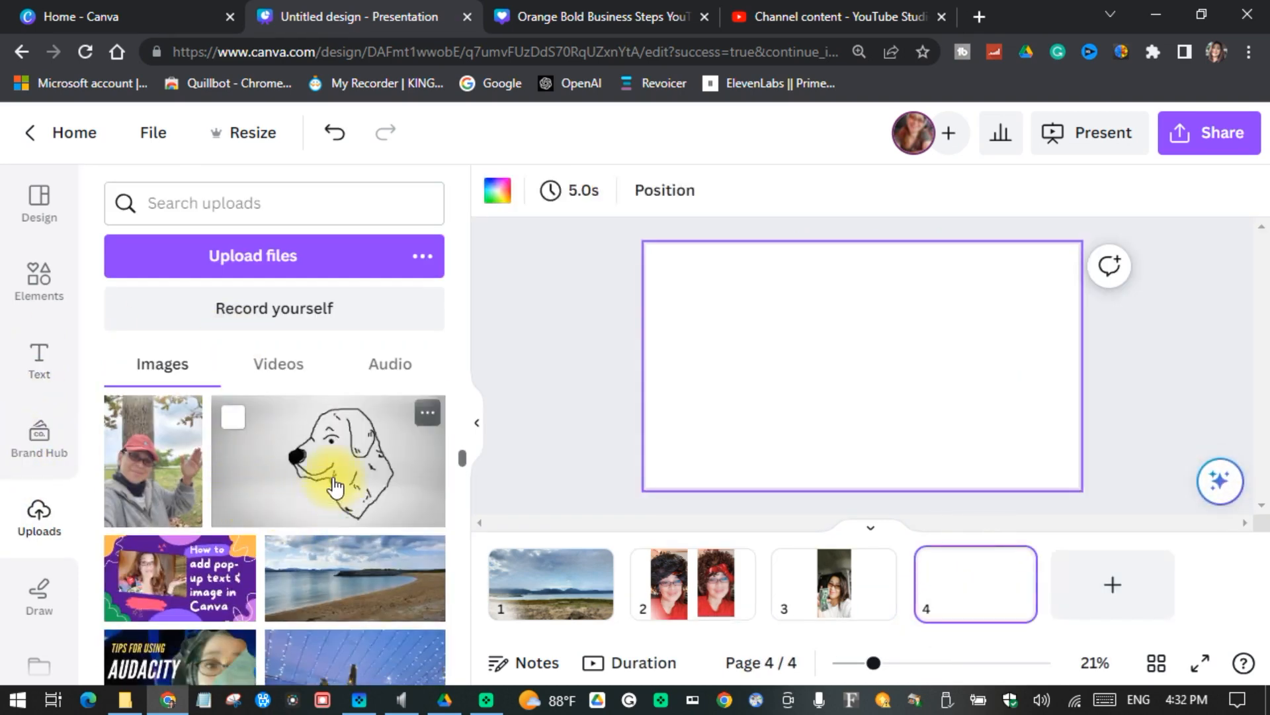
left_click(335, 487)
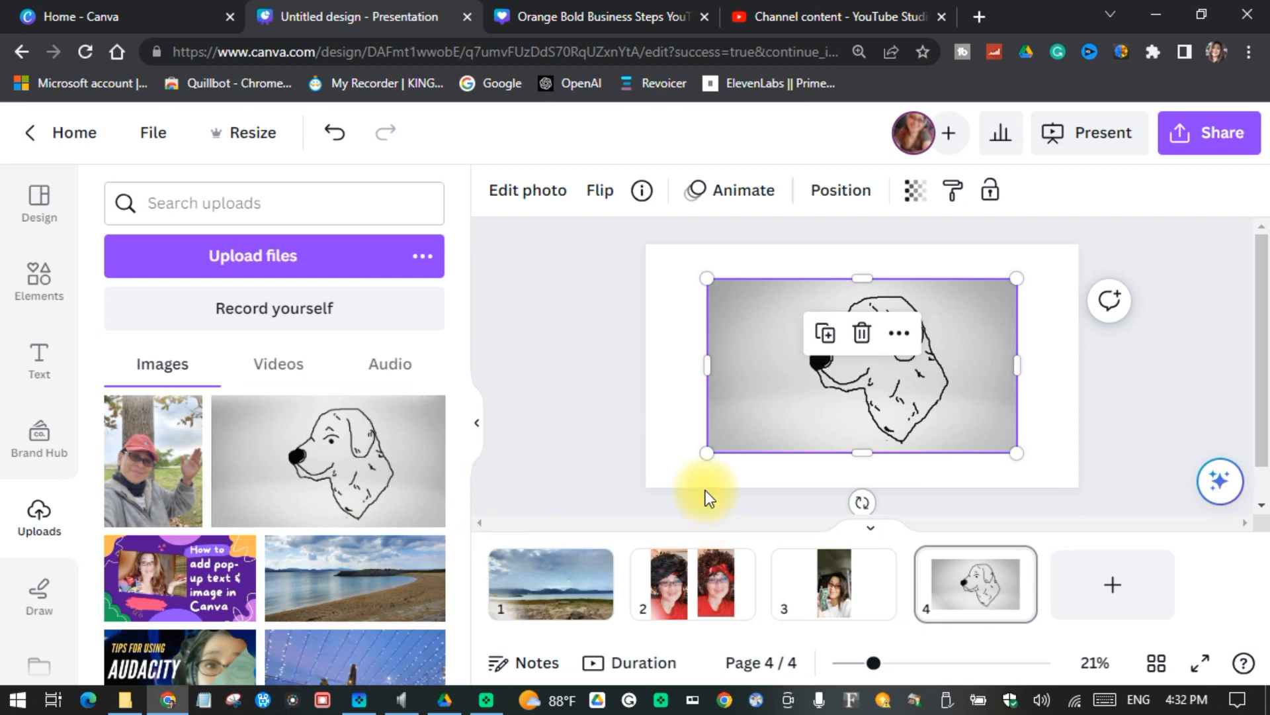
left_click_drag(708, 452, 669, 504)
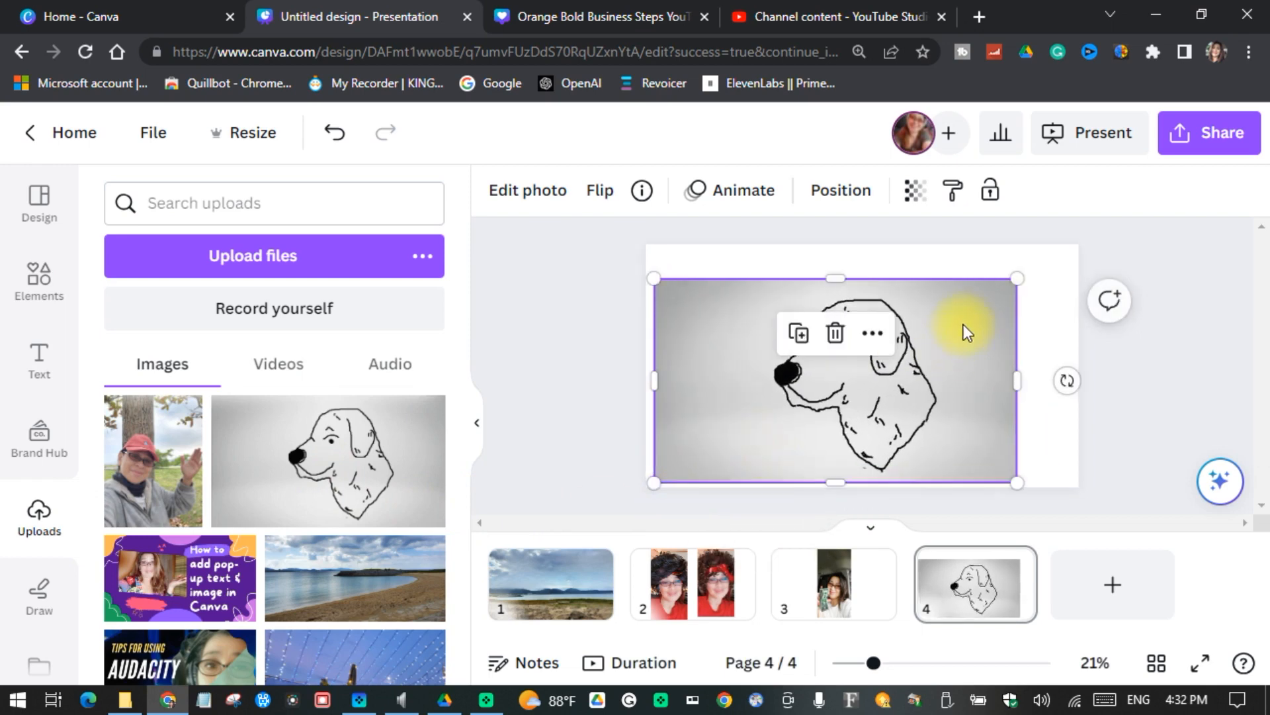
left_click_drag(1017, 278, 1093, 237)
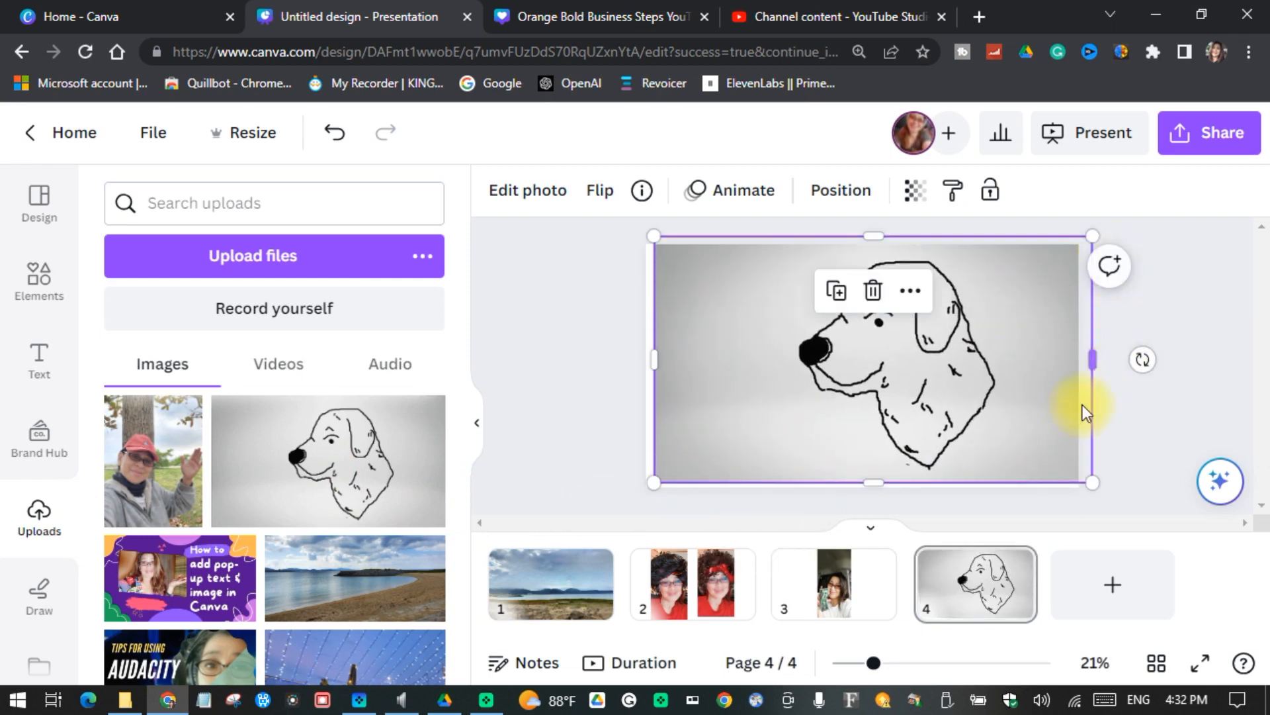
left_click(1132, 383)
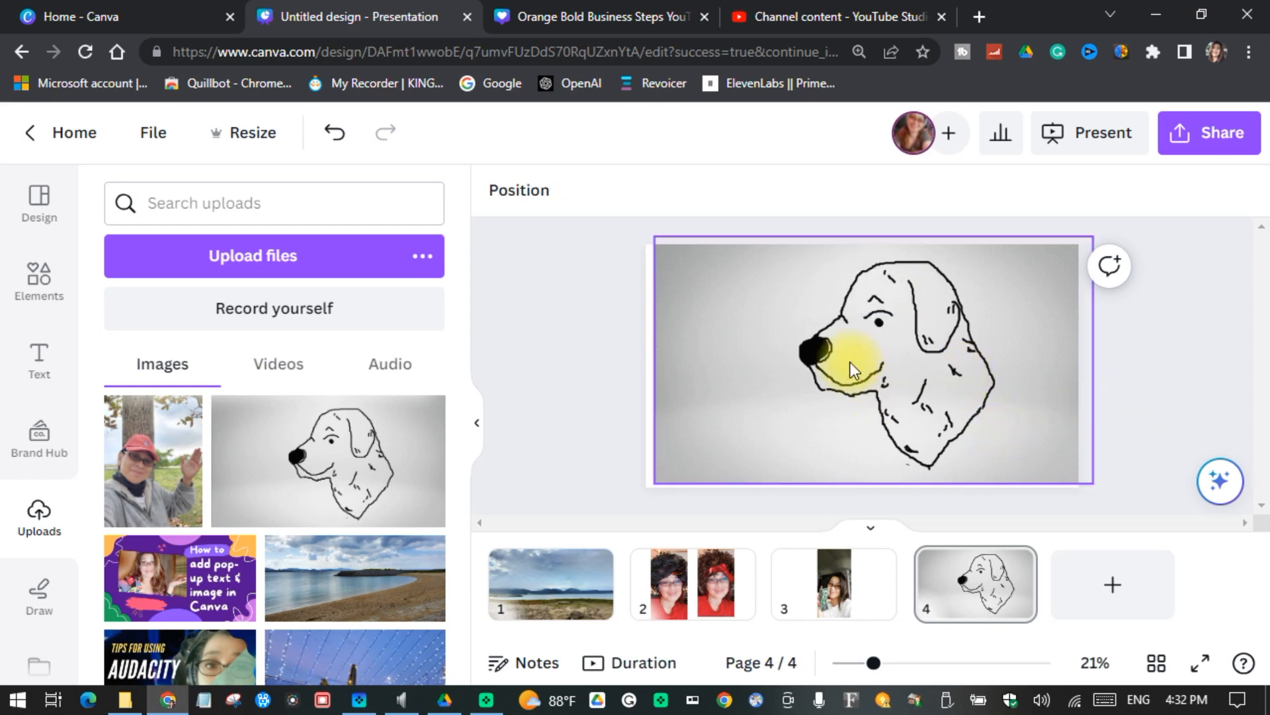
Step: Open Magic Edit for the dog drawing, set the brush size to 50 and brush over the dog's entire head and neck
left_click(886, 355)
left_click(544, 191)
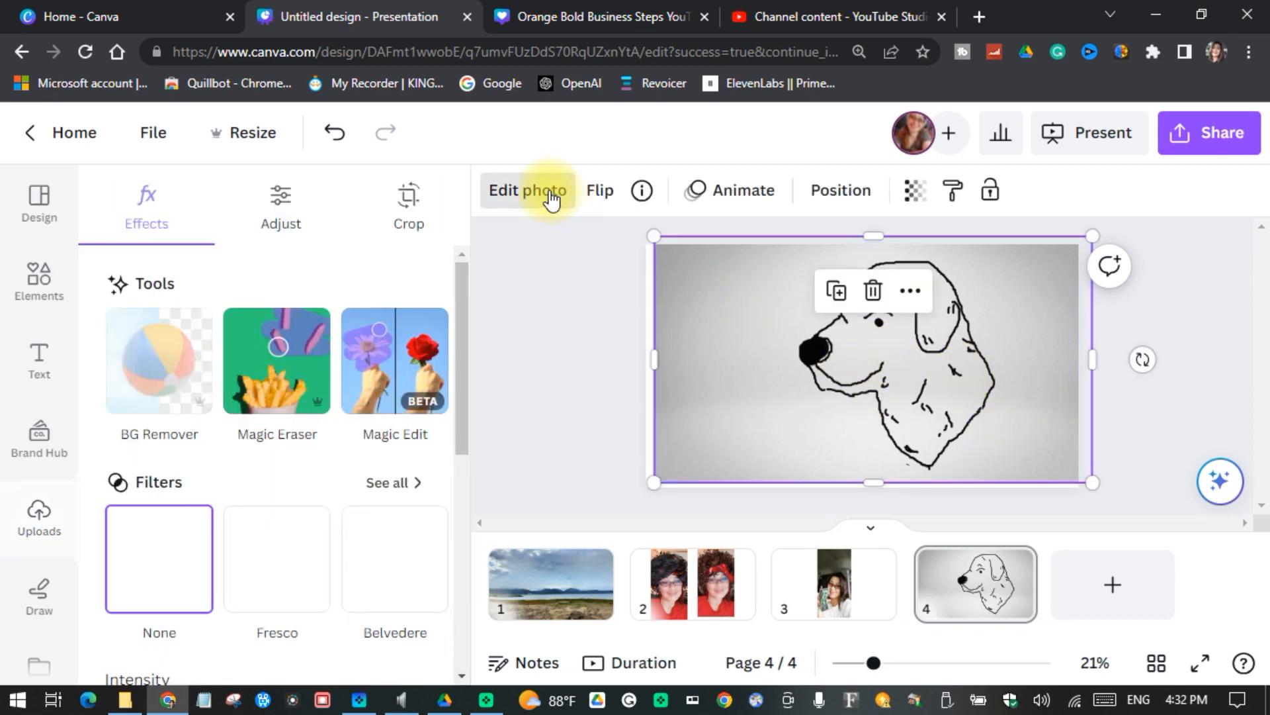
left_click(393, 363)
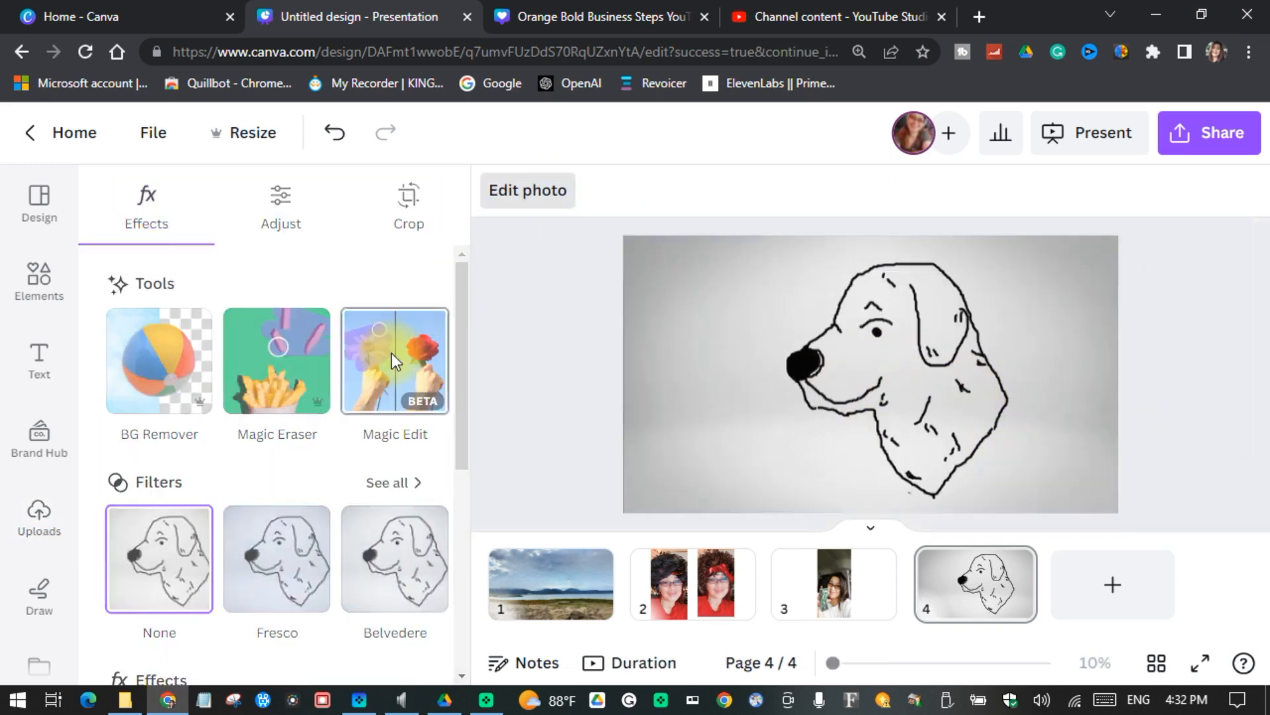
left_click_drag(182, 374, 274, 375)
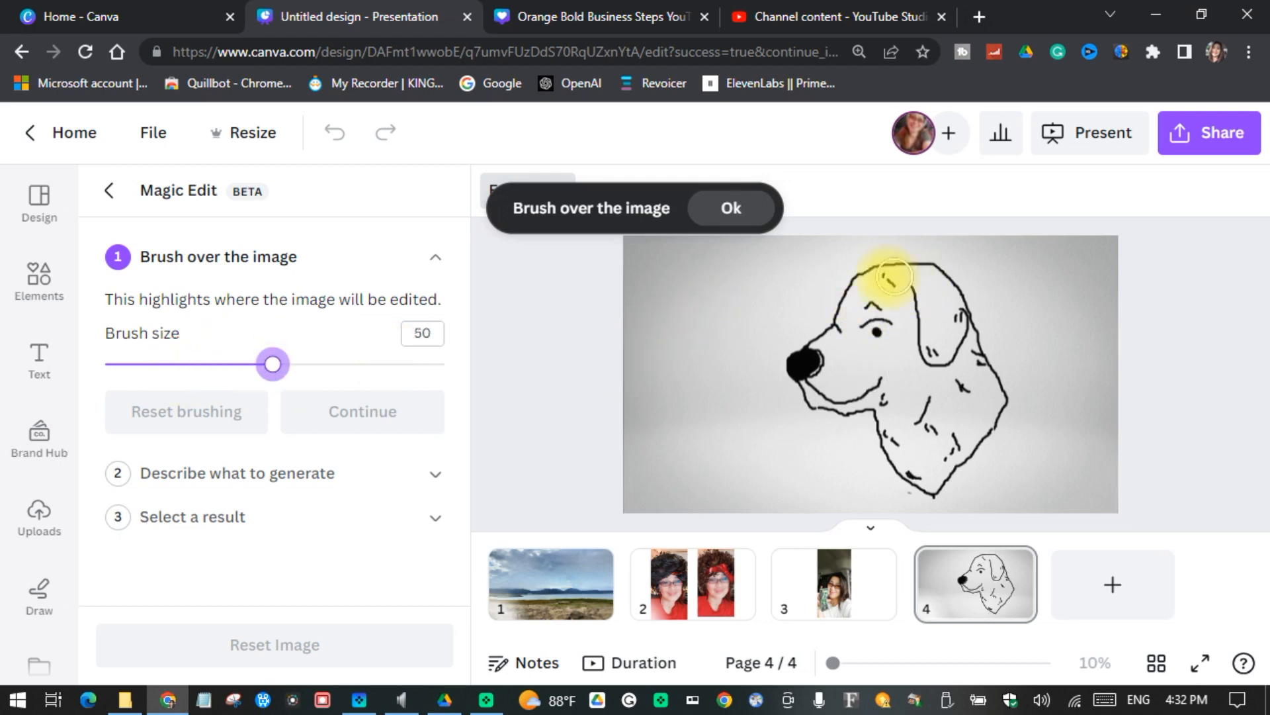
mouse_move(853, 276)
left_mouse_down()
mouse_move(958, 285)
mouse_move(1001, 386)
mouse_move(979, 449)
mouse_move(904, 478)
mouse_move(871, 408)
mouse_move(799, 380)
mouse_move(869, 275)
mouse_move(824, 309)
mouse_move(867, 322)
mouse_move(885, 357)
mouse_move(930, 306)
mouse_move(991, 413)
mouse_move(970, 446)
mouse_move(892, 396)
mouse_move(843, 389)
mouse_move(950, 417)
mouse_move(926, 430)
left_mouse_up()
left_click(357, 430)
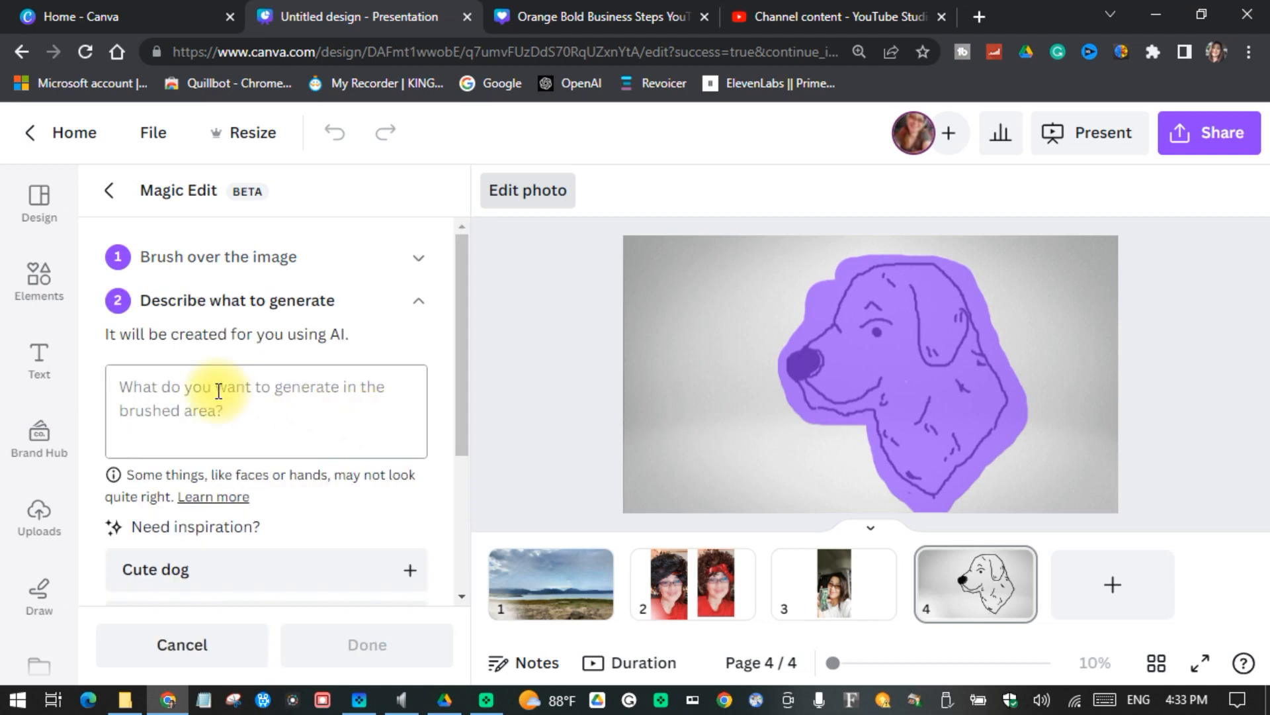
Step: Describe a lion as the replacement for the brushed dog drawing and generate the results
left_click(207, 413)
type("lion")
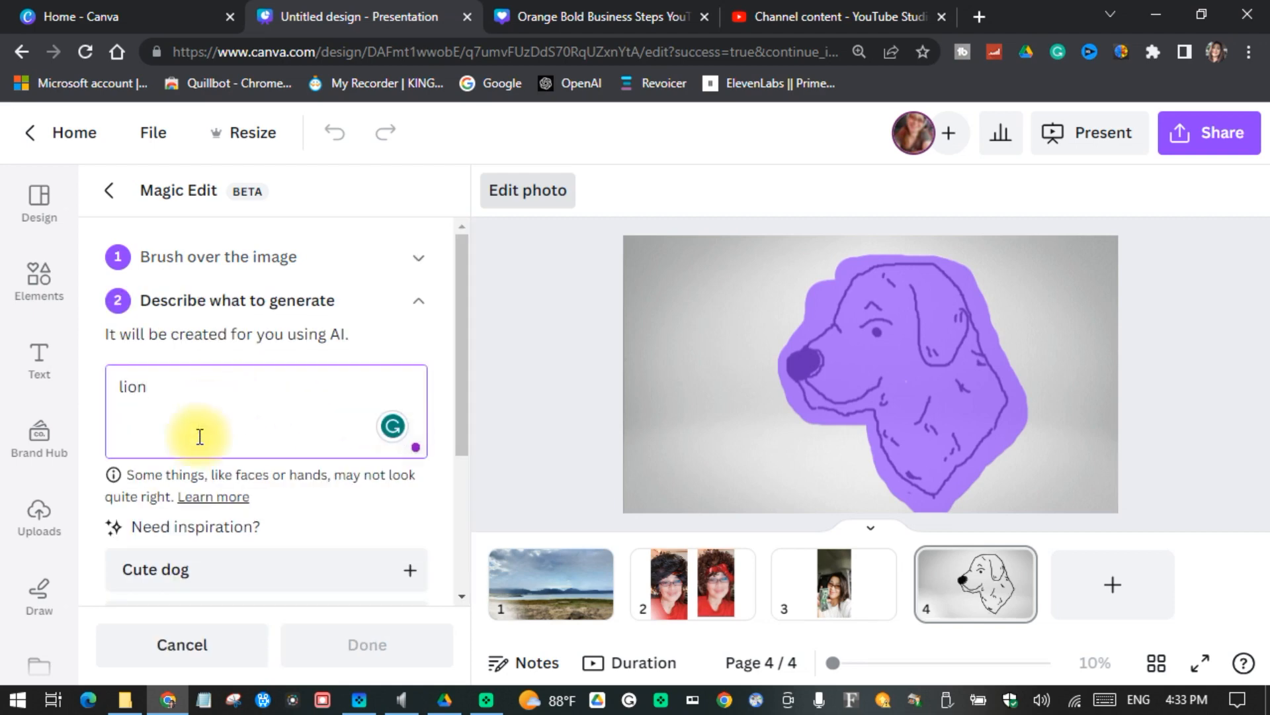
scroll(196, 463, "down", 4)
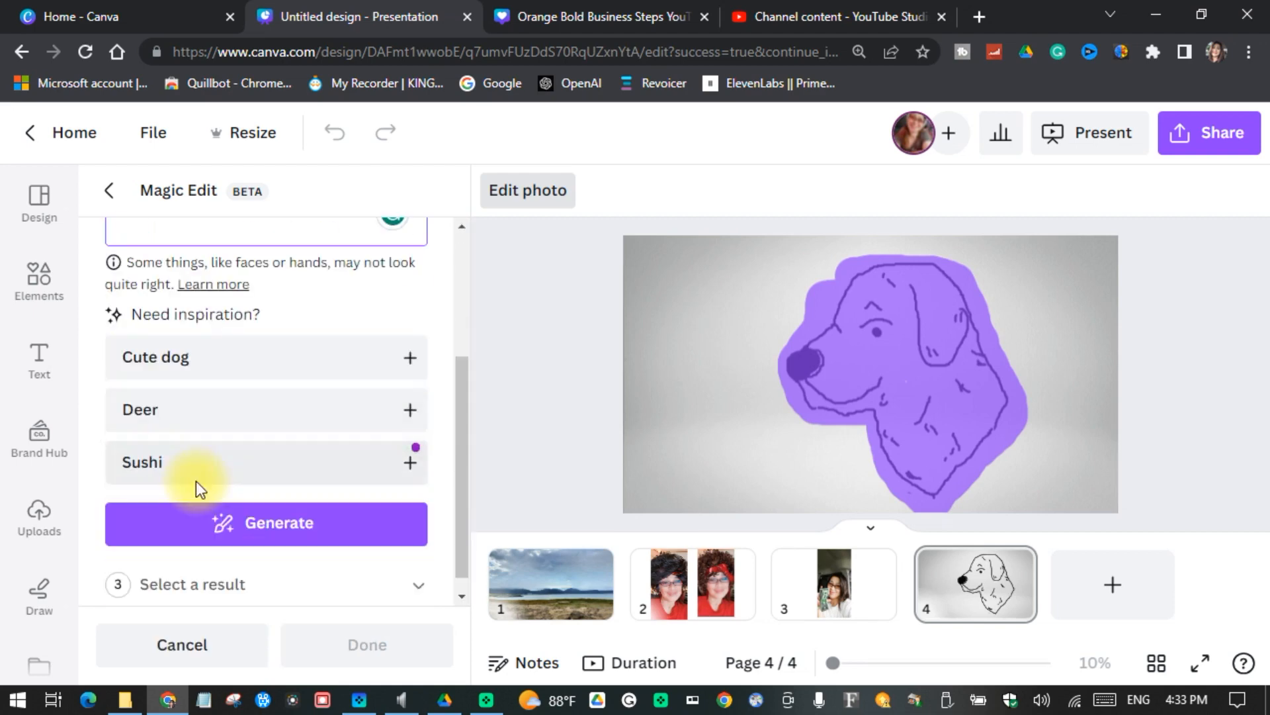
left_click(270, 514)
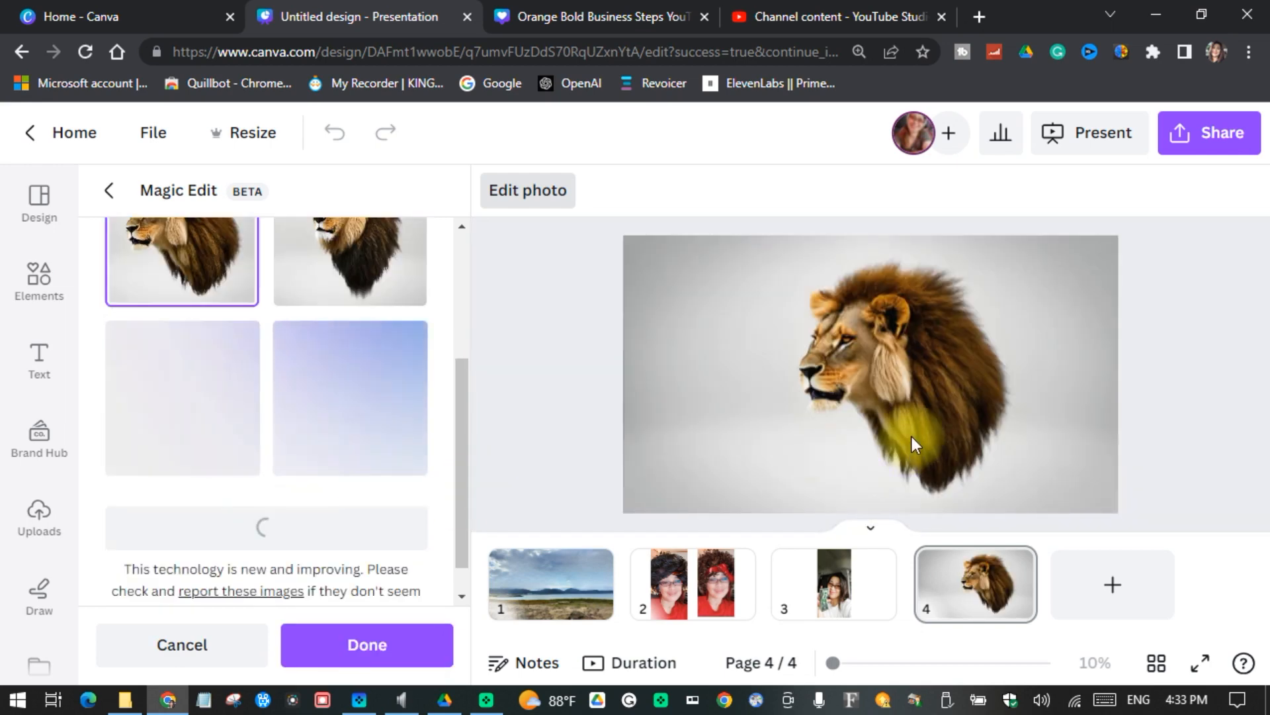
Step: Look over the generated lion results and preview the fourth one on the page
scroll(391, 450, "up", 2)
scroll(367, 521, "up", 2)
scroll(366, 521, "down", 3)
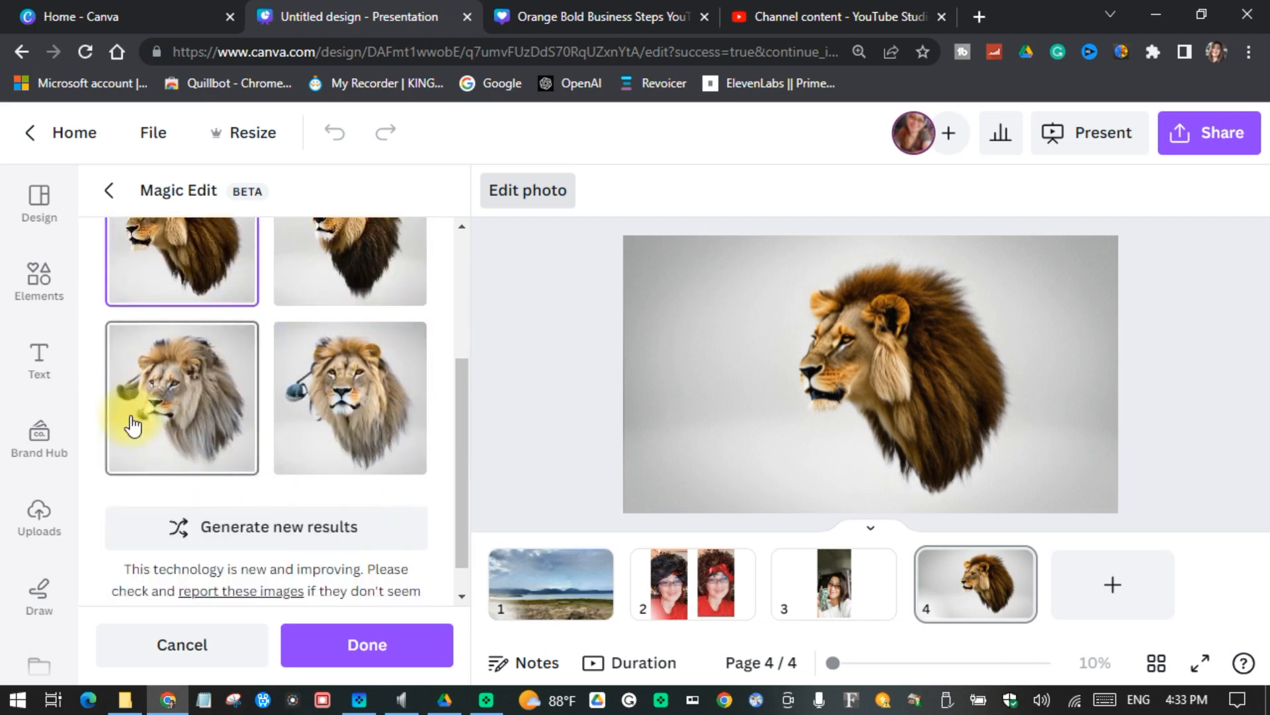
left_click(320, 416)
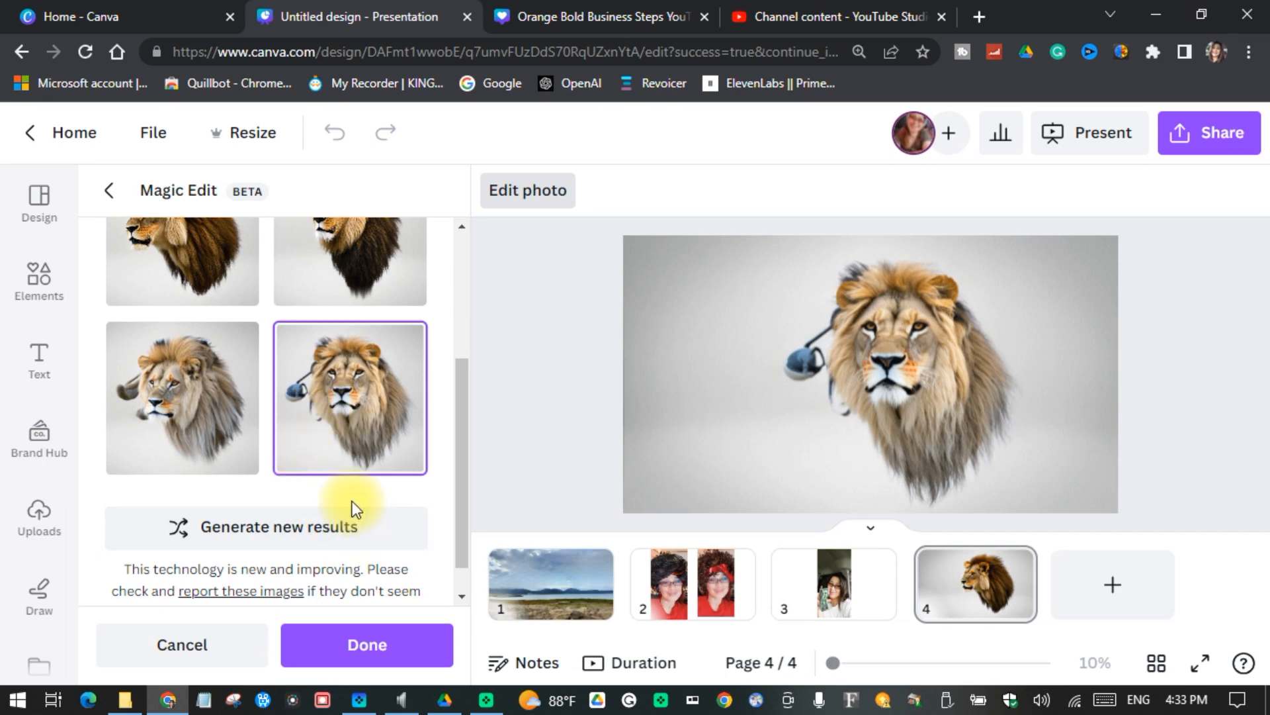
scroll(347, 500, "down", 1)
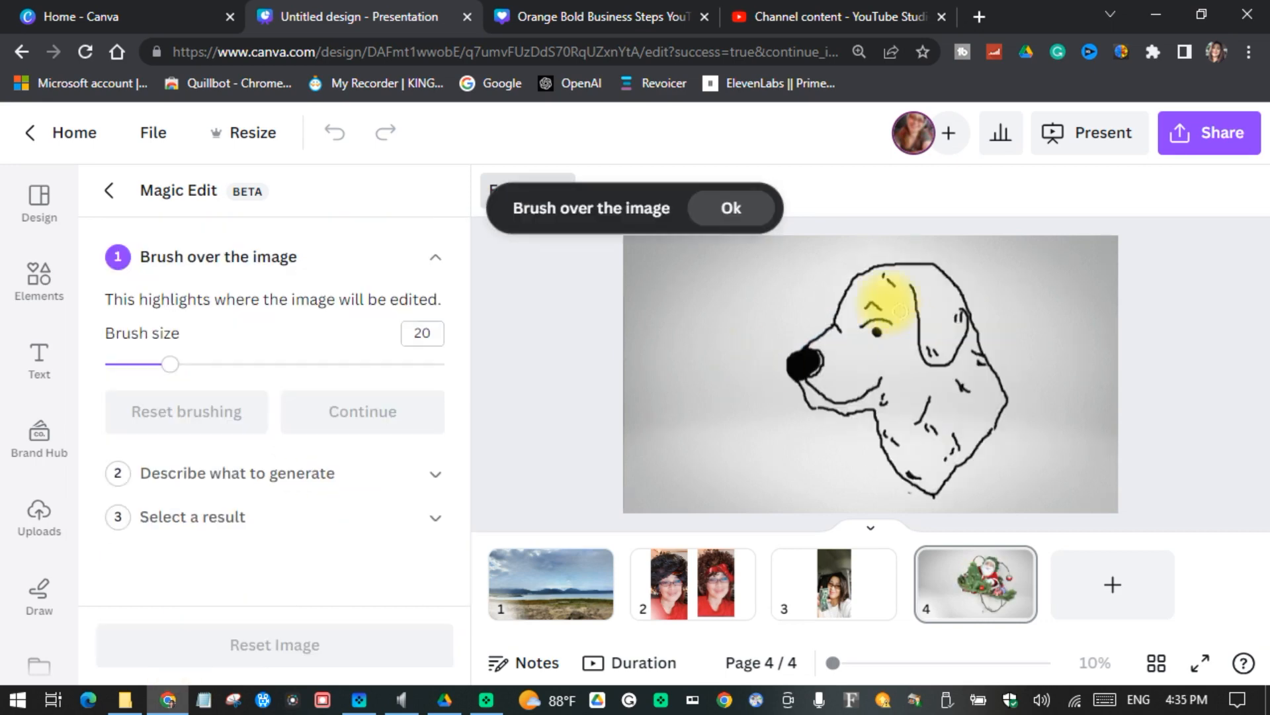
Step: Set the brush size to 55, brush over the dog drawing's entire head and neck, and continue to the description
left_click_drag(165, 363, 290, 363)
mouse_move(857, 285)
left_mouse_down()
mouse_move(938, 281)
mouse_move(988, 429)
mouse_move(934, 494)
mouse_move(805, 365)
mouse_move(867, 301)
mouse_move(970, 397)
mouse_move(856, 373)
mouse_move(885, 347)
mouse_move(909, 405)
mouse_move(928, 444)
left_mouse_up()
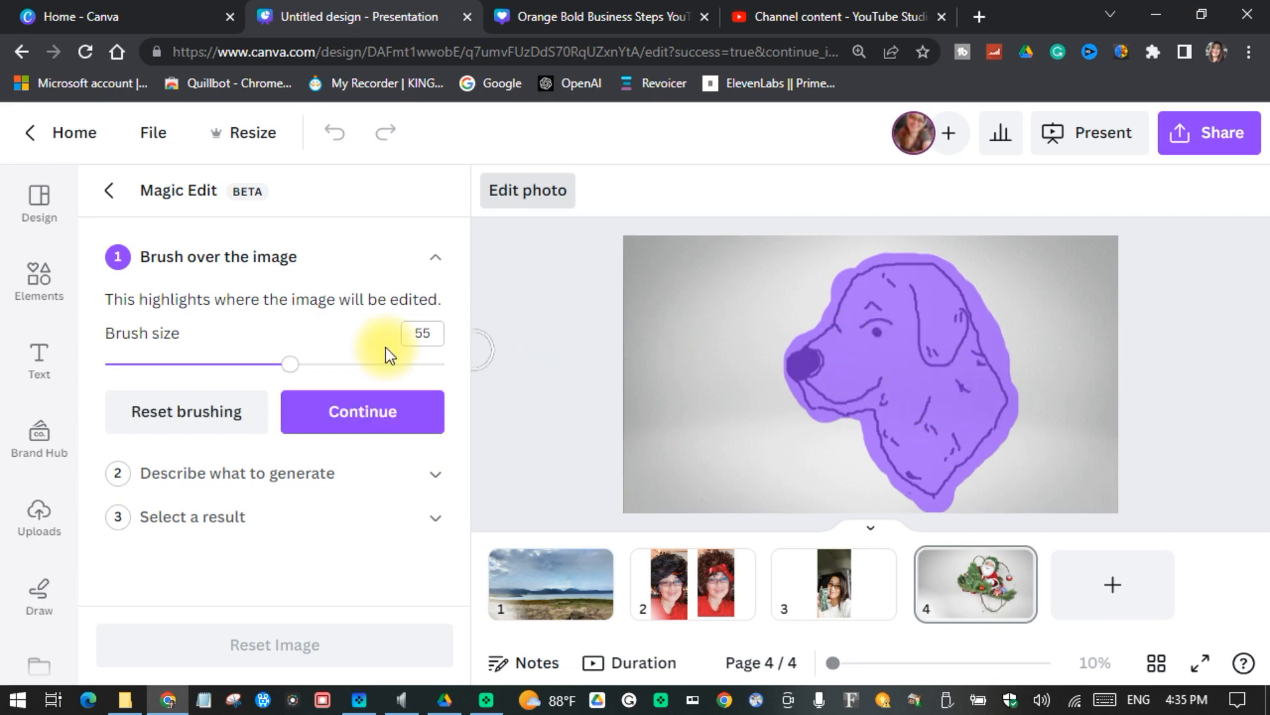
left_click(417, 427)
left_click(418, 432)
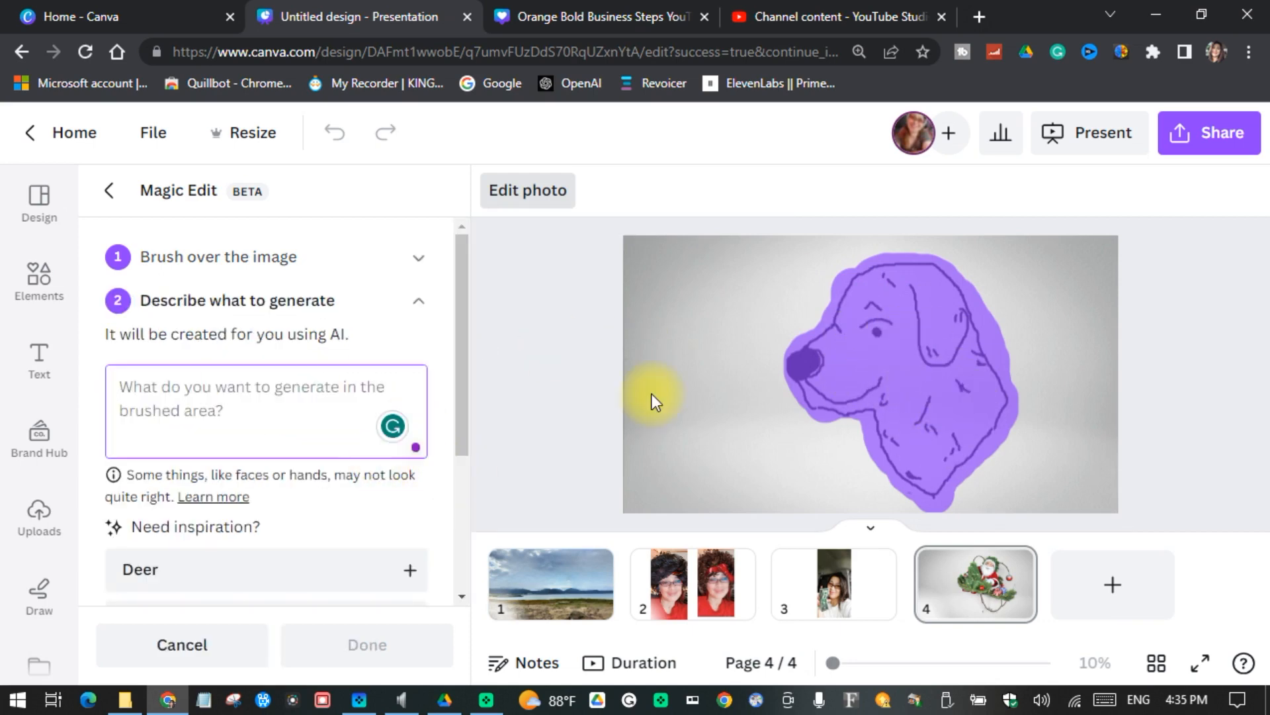
Step: Generate "bulldog" in place of the brushed dog drawing
type("bulldog")
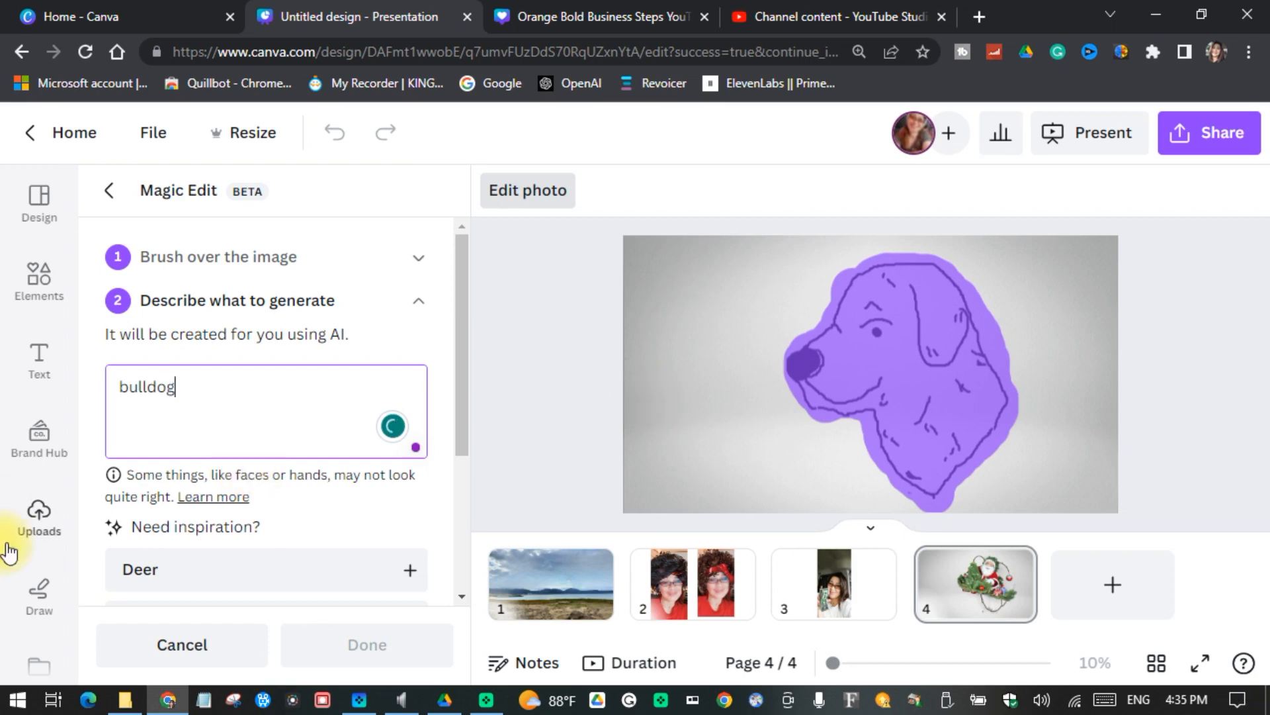
scroll(297, 490, "down", 3)
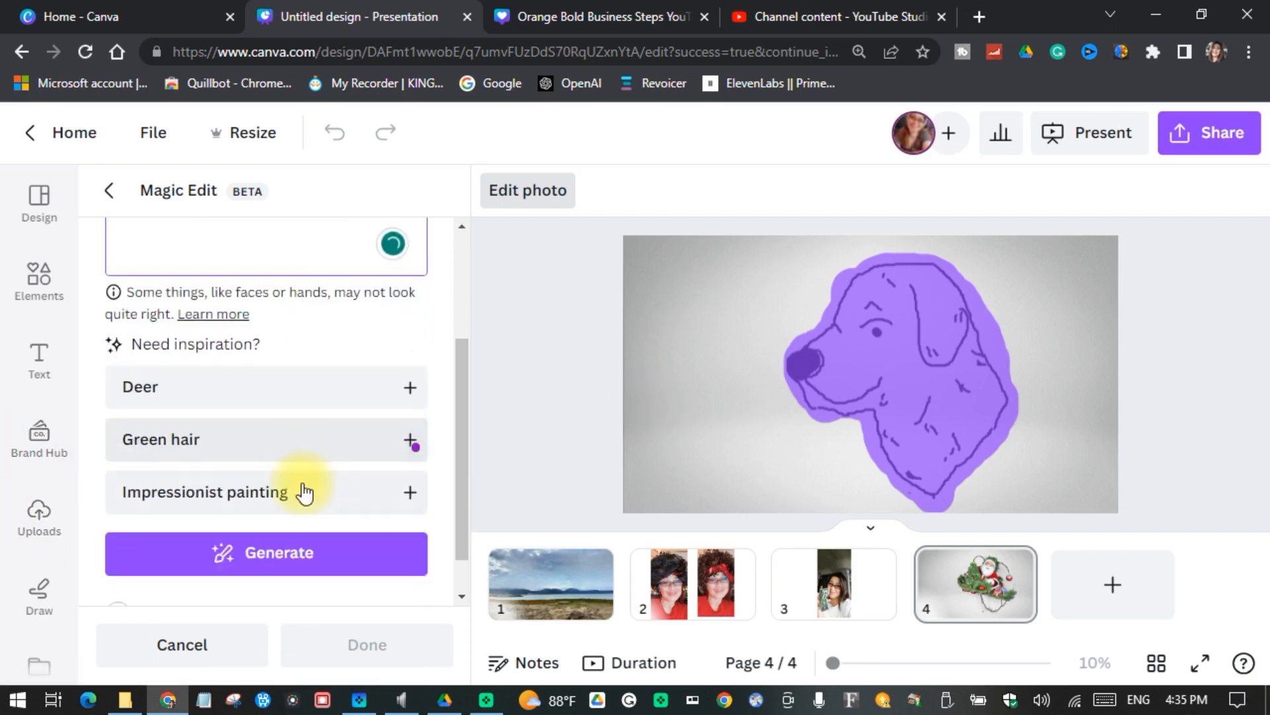
left_click(301, 539)
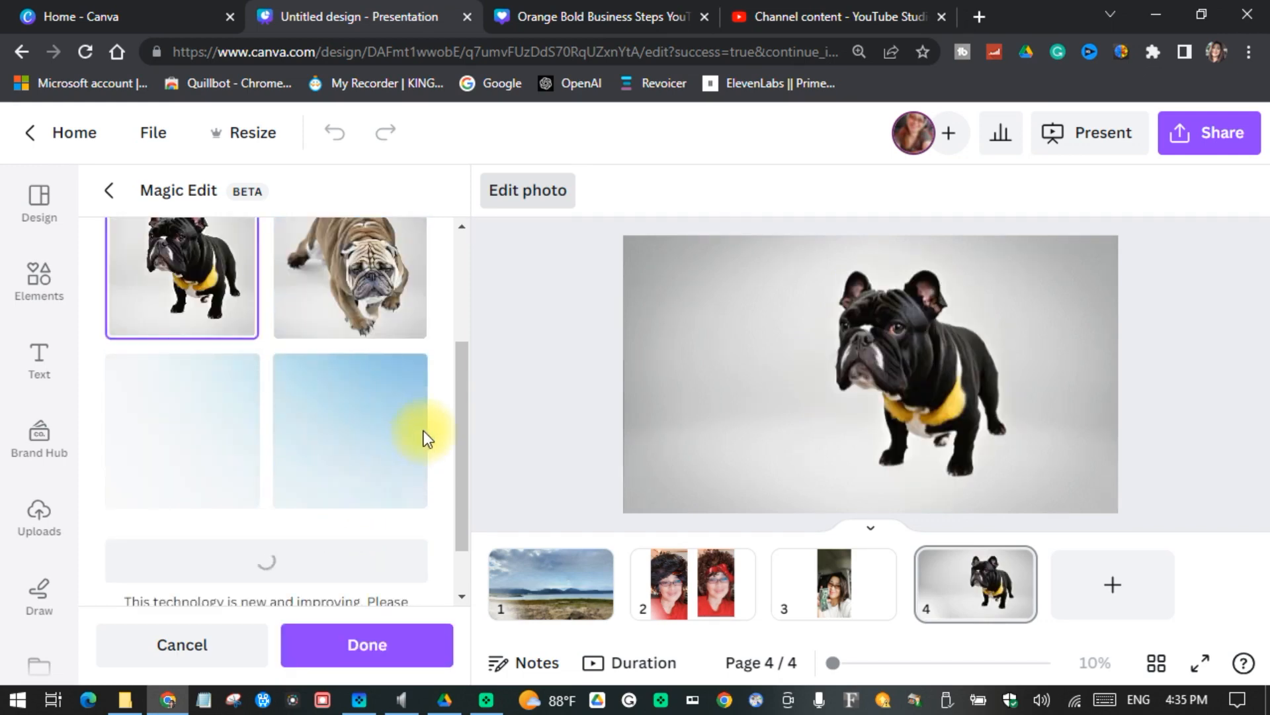
Step: Preview the second, third and fourth bulldog results on the page
scroll(455, 396, "up", 3)
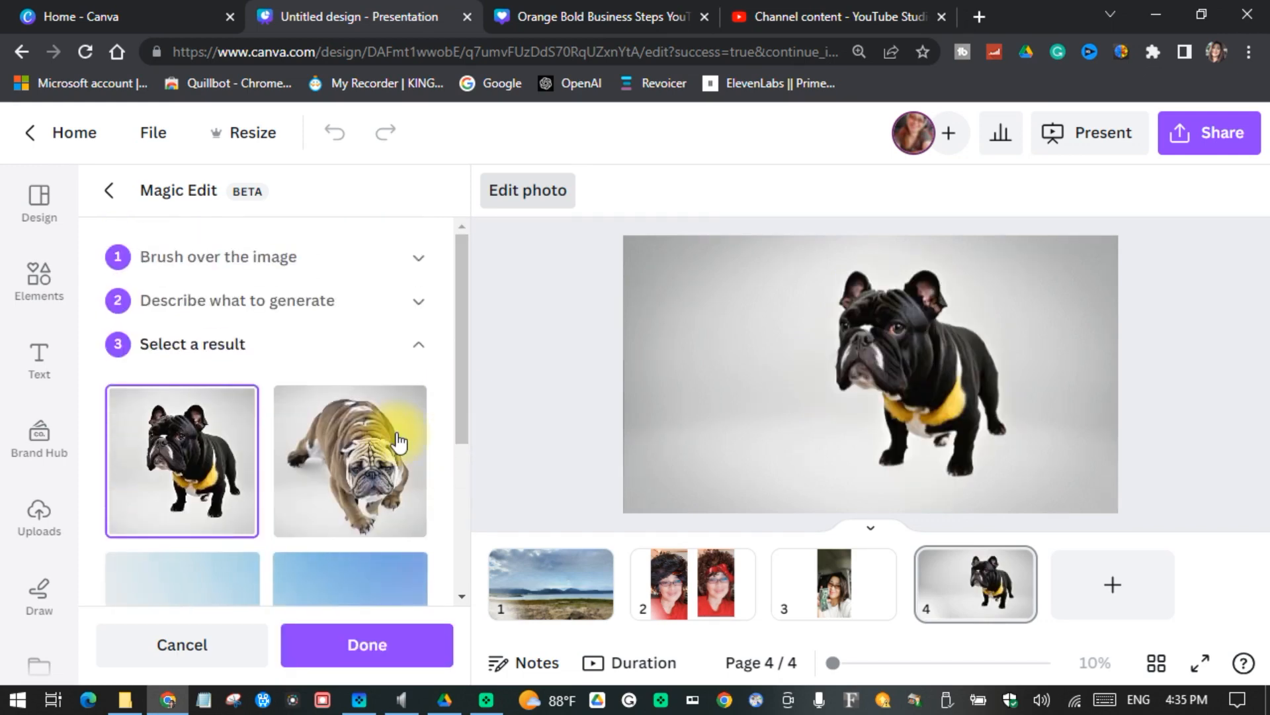
left_click(326, 490)
scroll(336, 471, "down", 1)
scroll(278, 463, "down", 2)
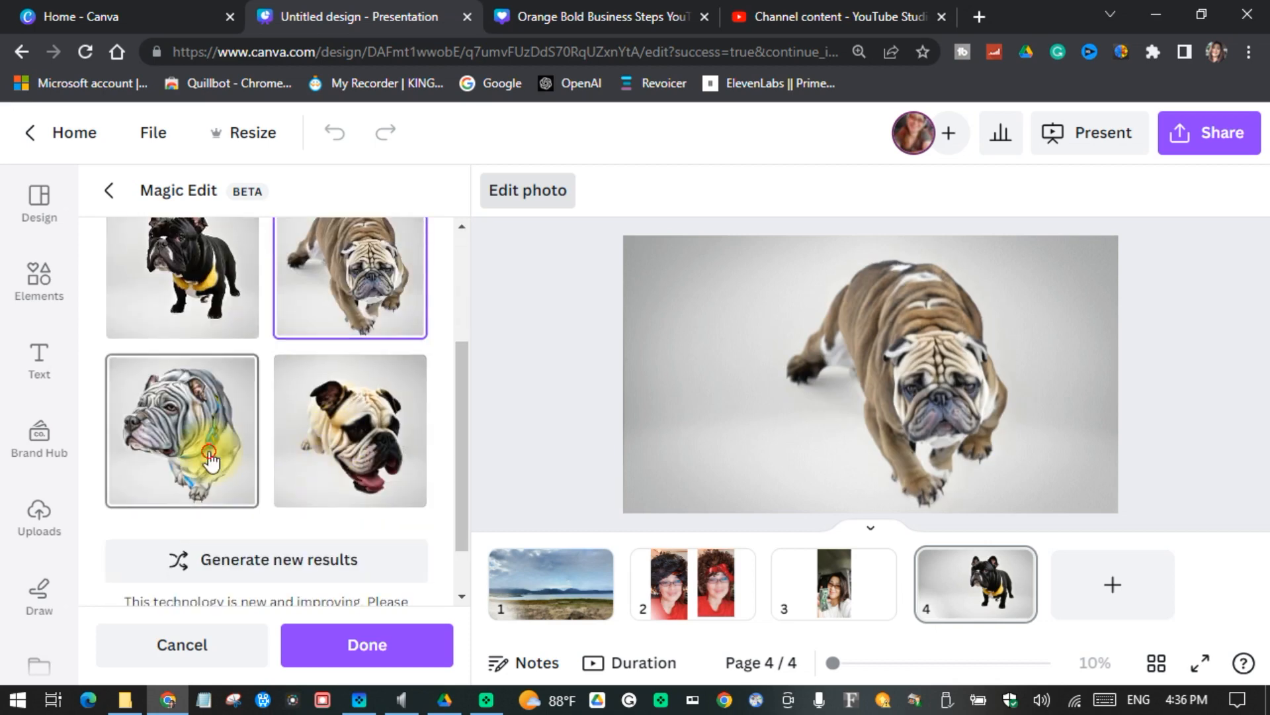
left_click(212, 460)
left_click(331, 449)
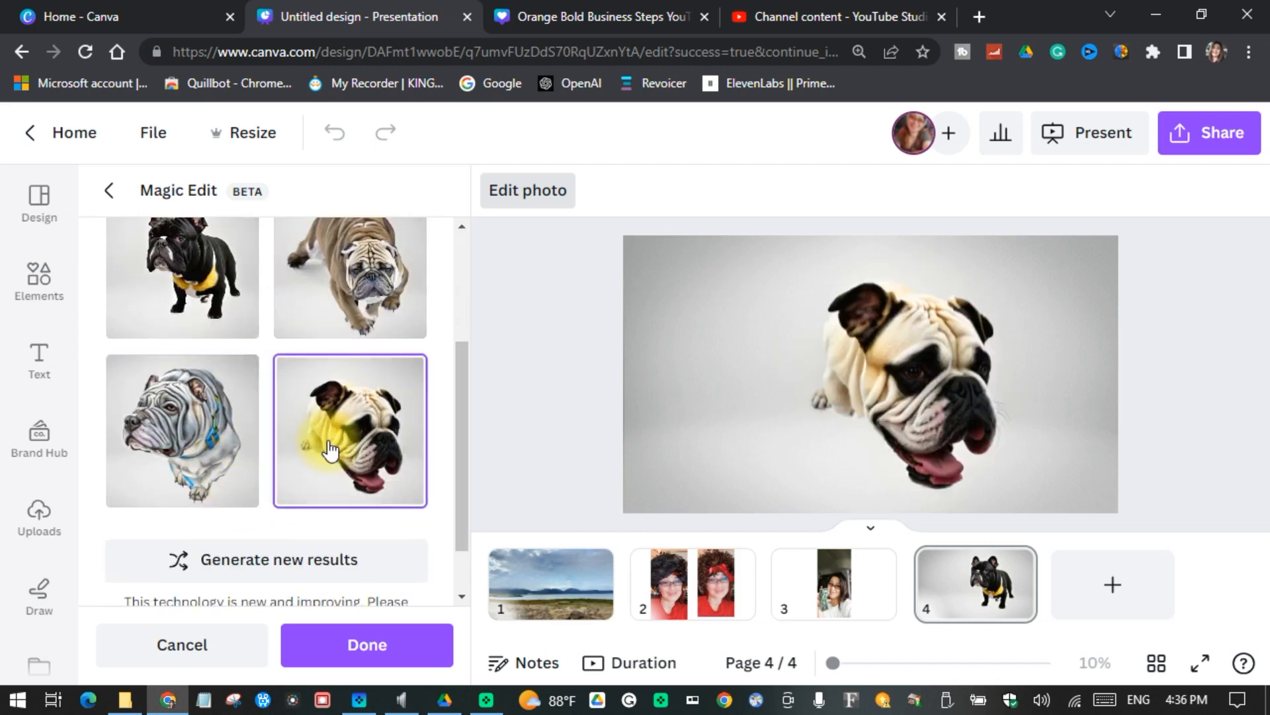
Step: Generate a new set of bulldog results and inspect the first one up close
scroll(337, 451, "down", 1)
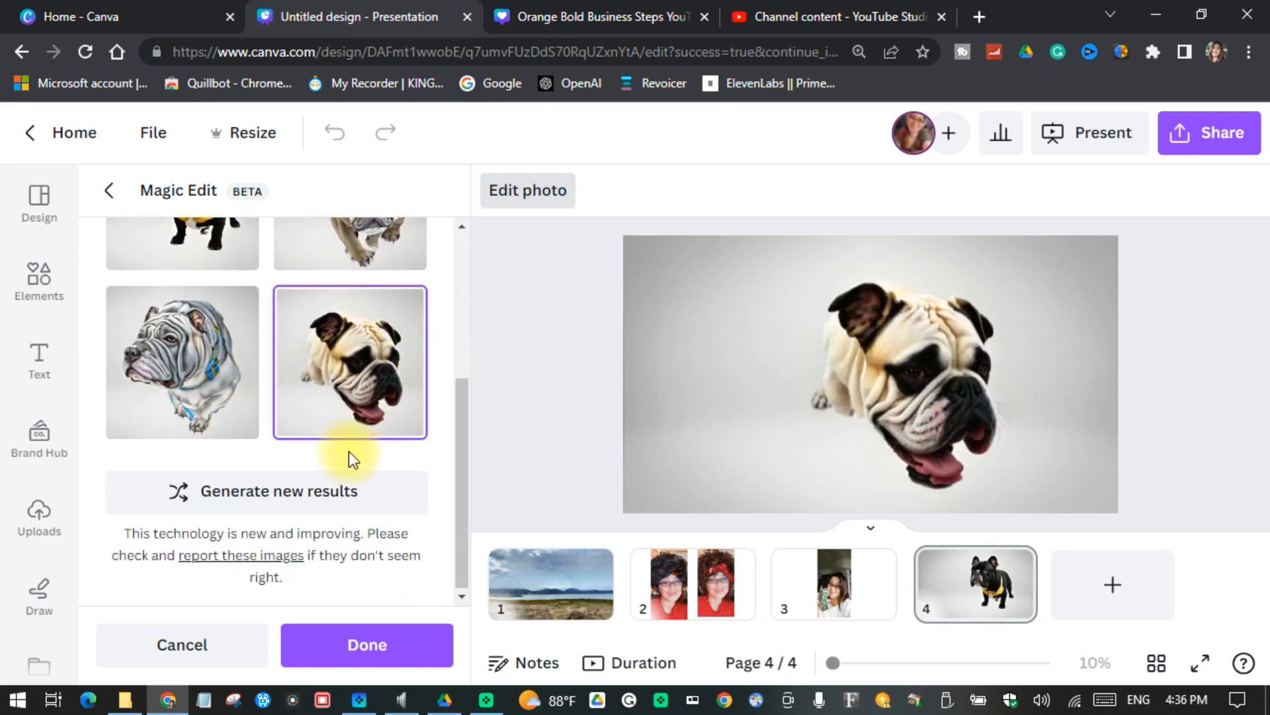
left_click(330, 498)
scroll(594, 446, "up", 2)
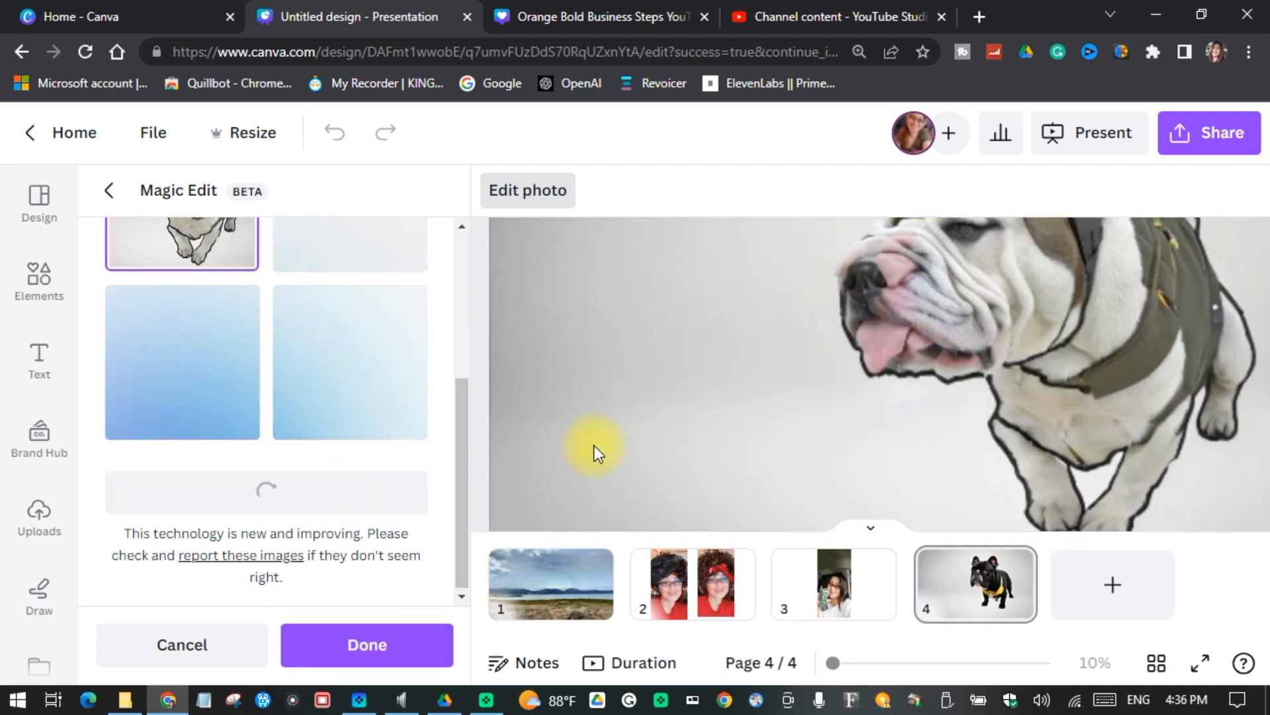
scroll(900, 399, "down", 3)
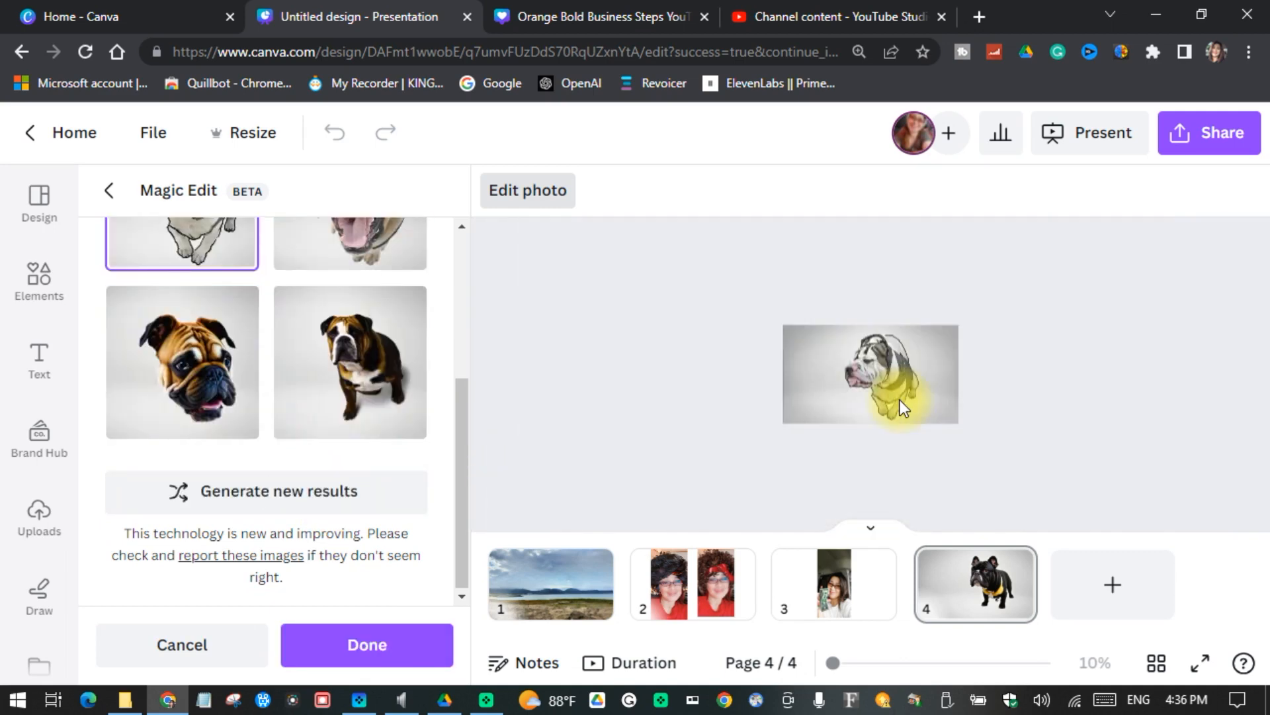
Step: Preview the third, fourth and second new bulldog results, and apply the first one to the dog image
left_click(178, 391)
scroll(870, 414, "up", 3)
scroll(871, 414, "down", 2)
left_click(345, 369)
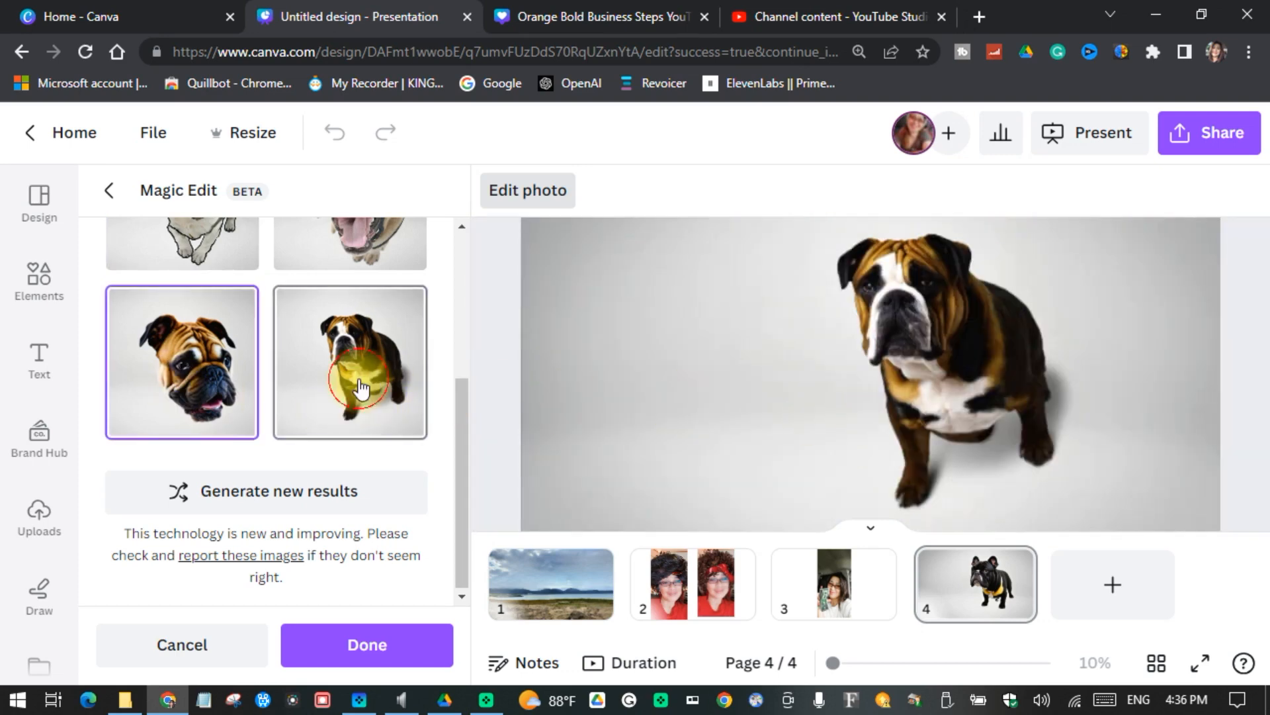
scroll(351, 374, "up", 3)
left_click(360, 389)
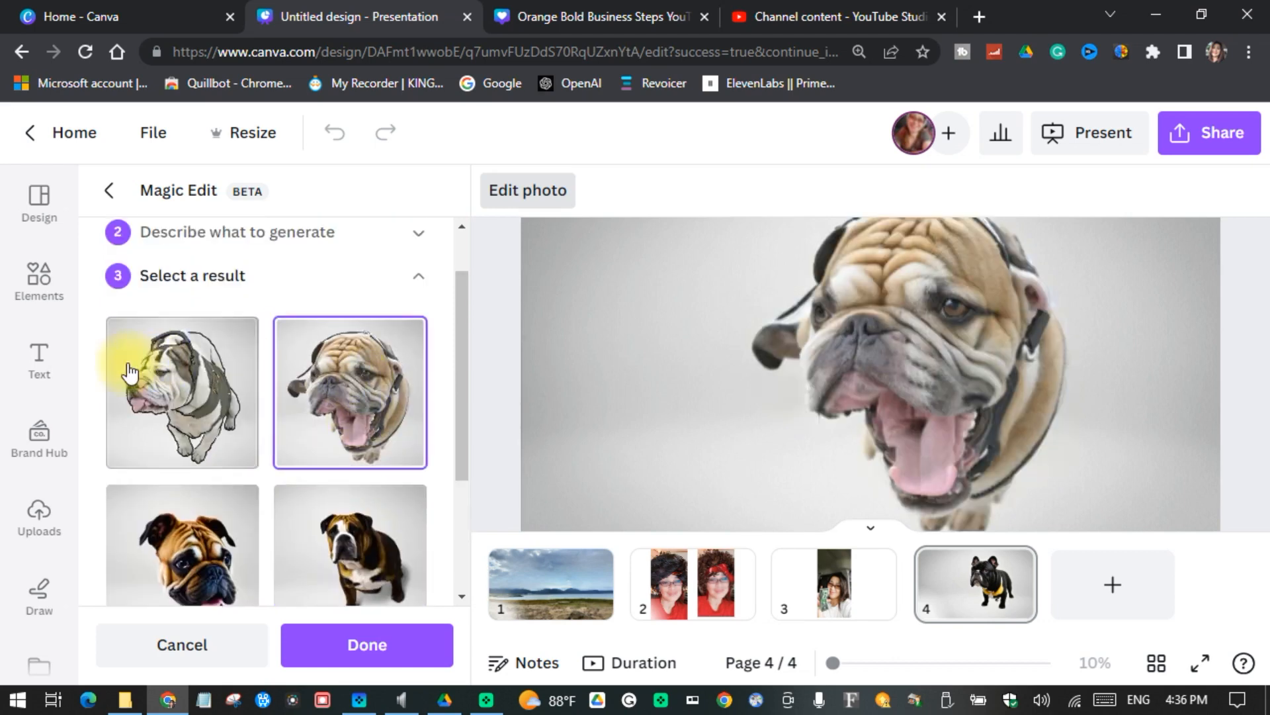
left_click(147, 385)
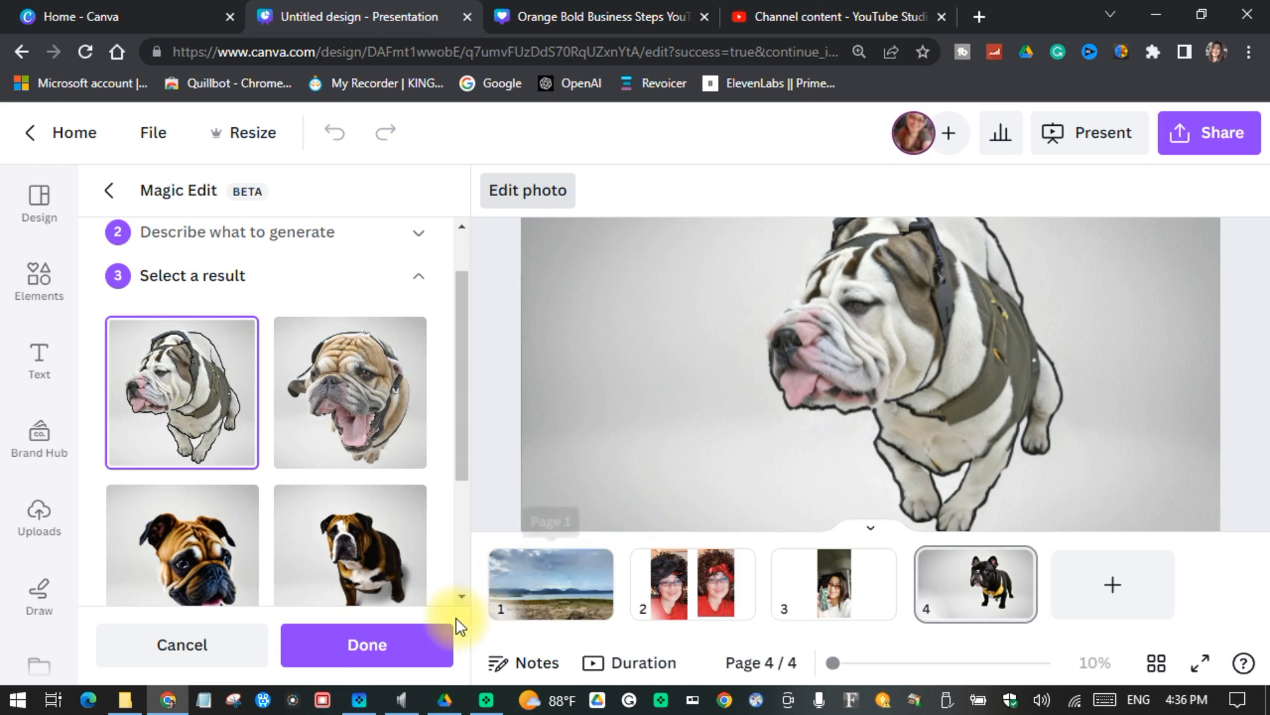
left_click(388, 646)
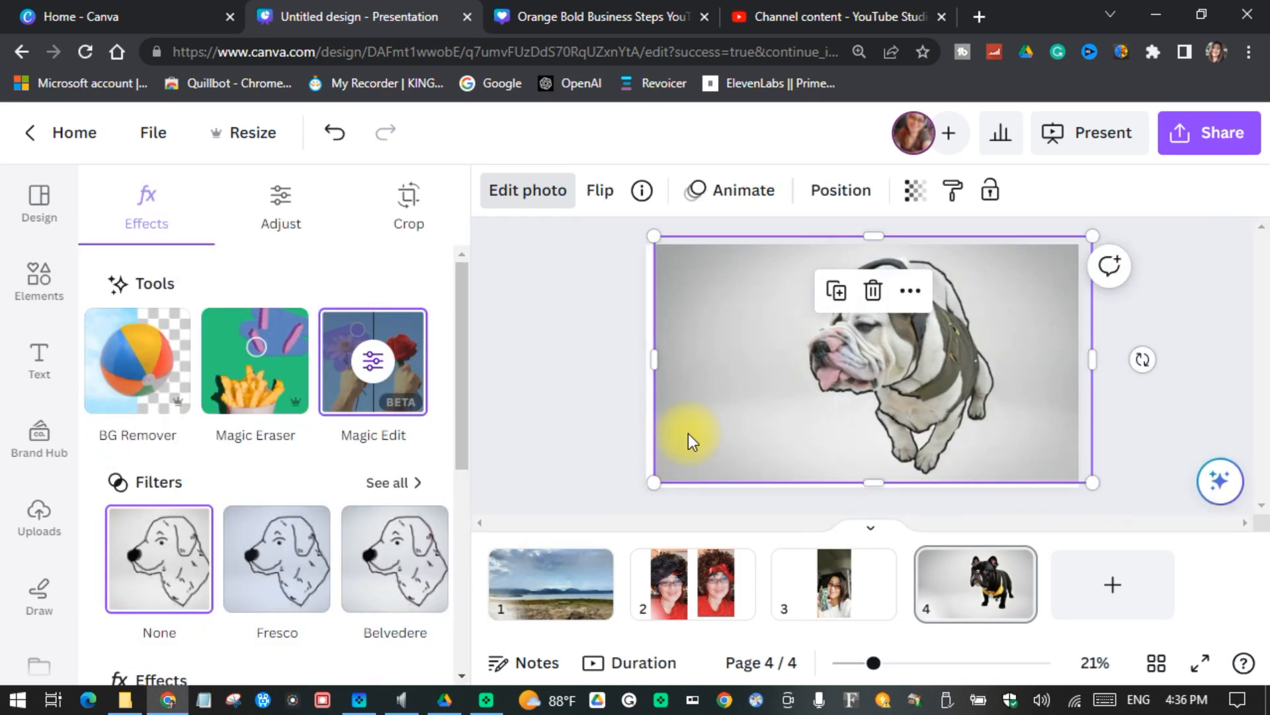